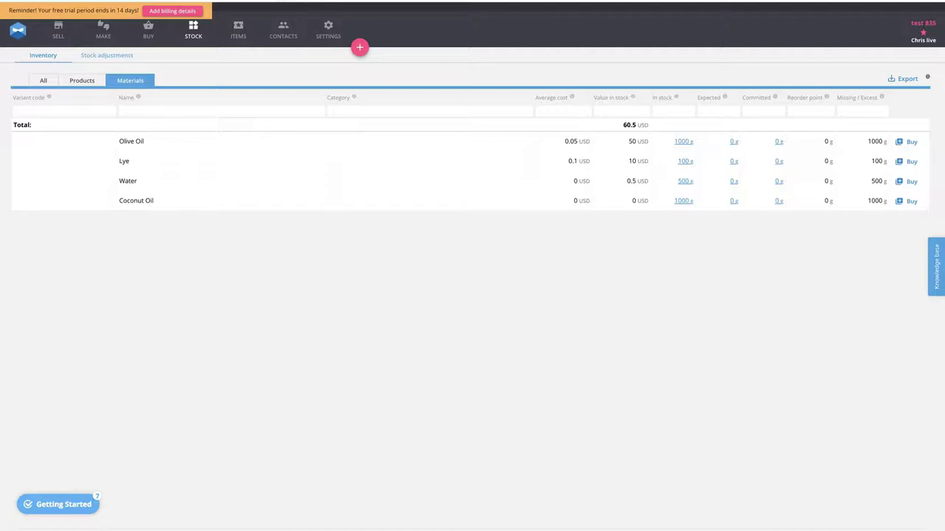
- Switch to the Google Docs recipe document and review the 10-unit batch recipe, its materials, the moulding process, use-case and questions
key("ctrl+Tab")
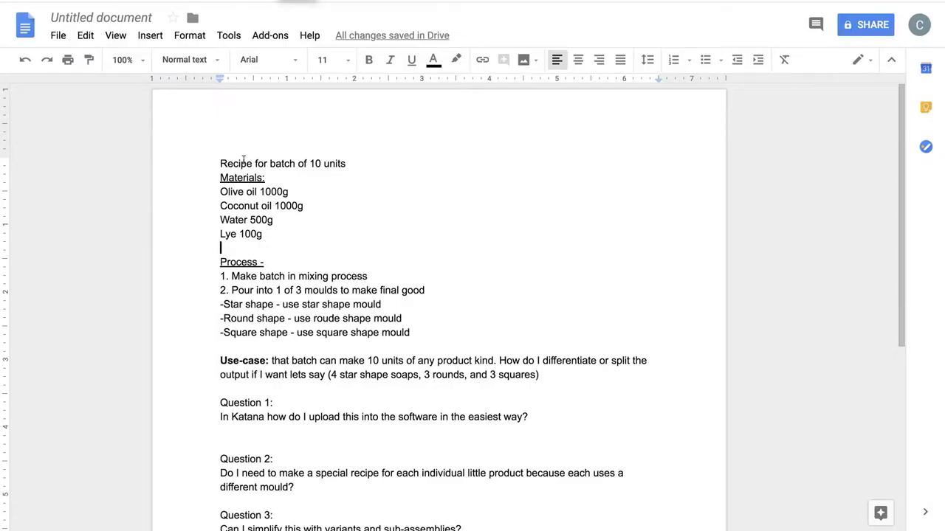
left_click_drag(221, 163, 336, 164)
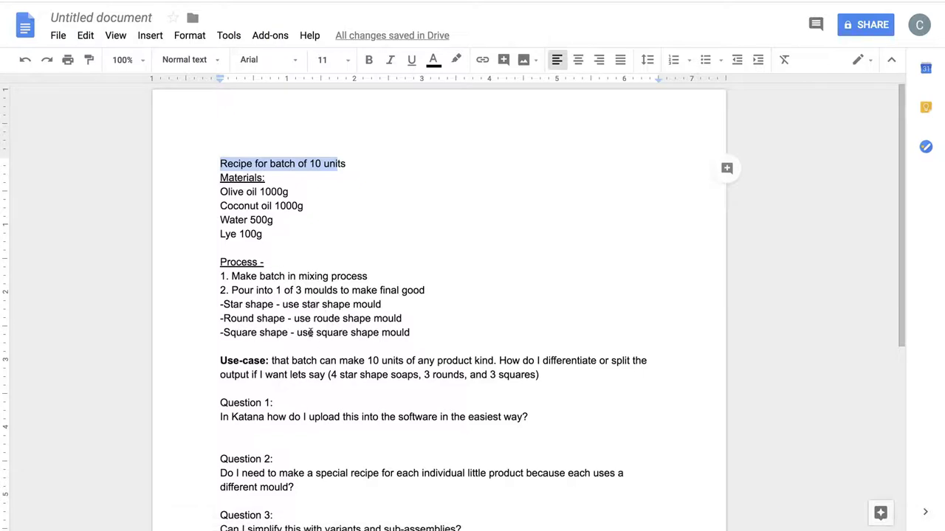
scroll(310, 332, "down", 1)
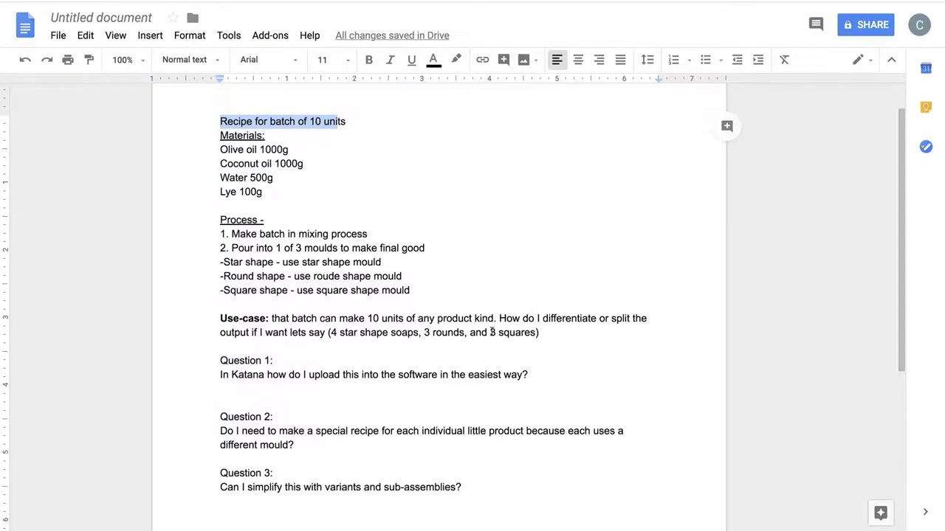
scroll(227, 374, "down", 1)
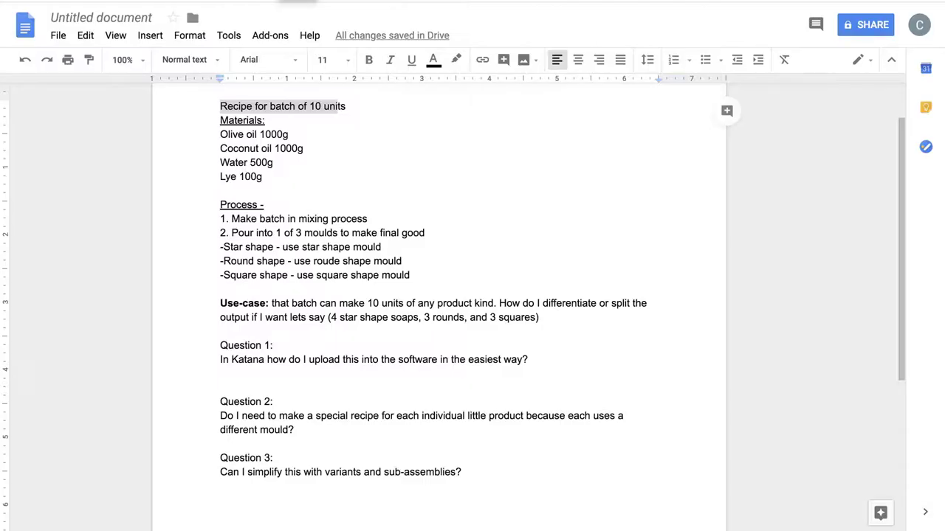
left_click(310, 109)
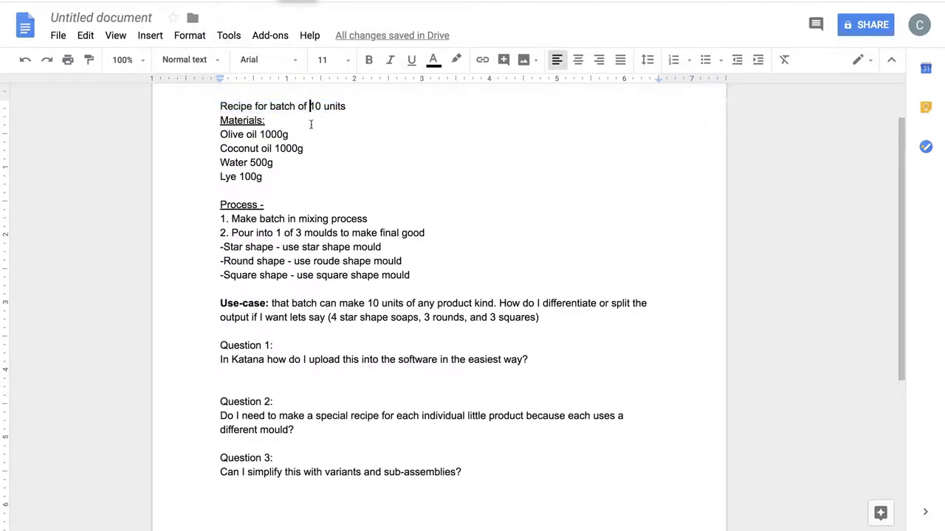
left_click_drag(220, 134, 301, 178)
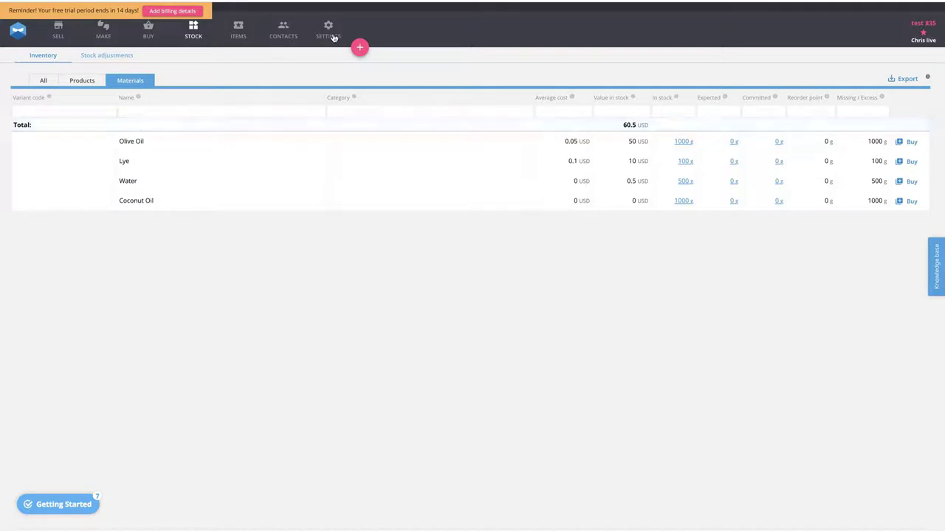
- In Katana, create a new product card named "Pre-Mould Soap"
left_click(360, 49)
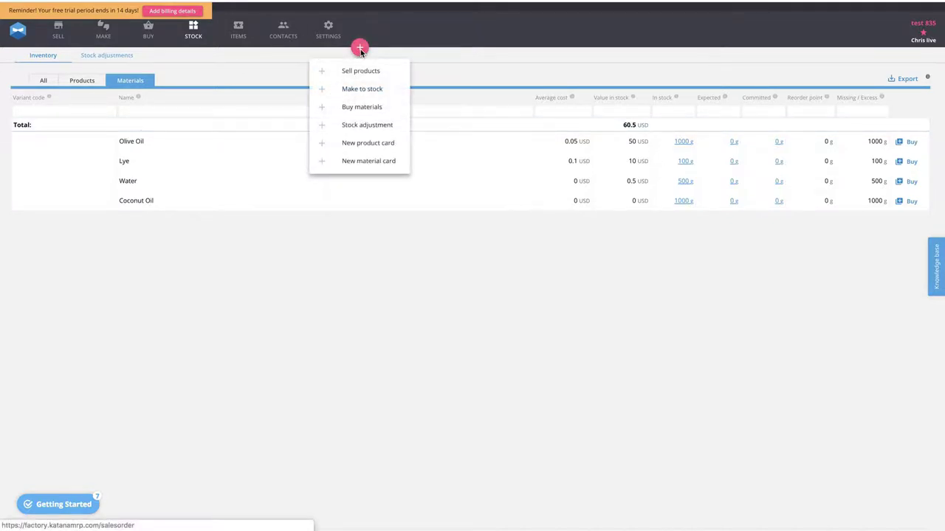
left_click(361, 143)
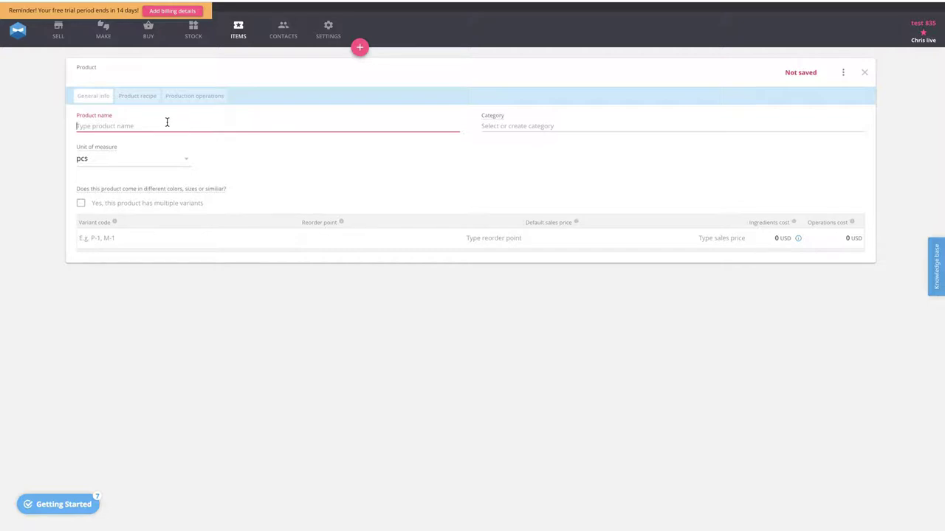
type("Pre-")
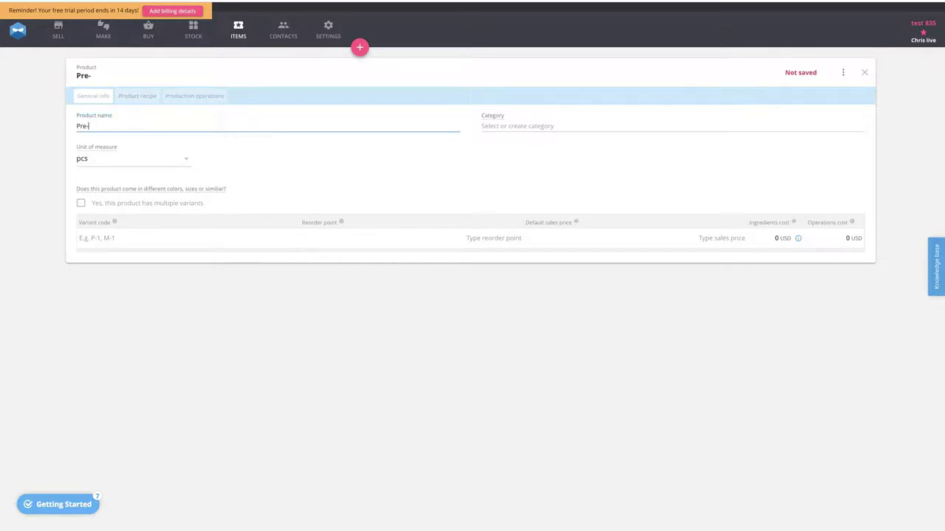
type("Mould Soap")
left_click(271, 349)
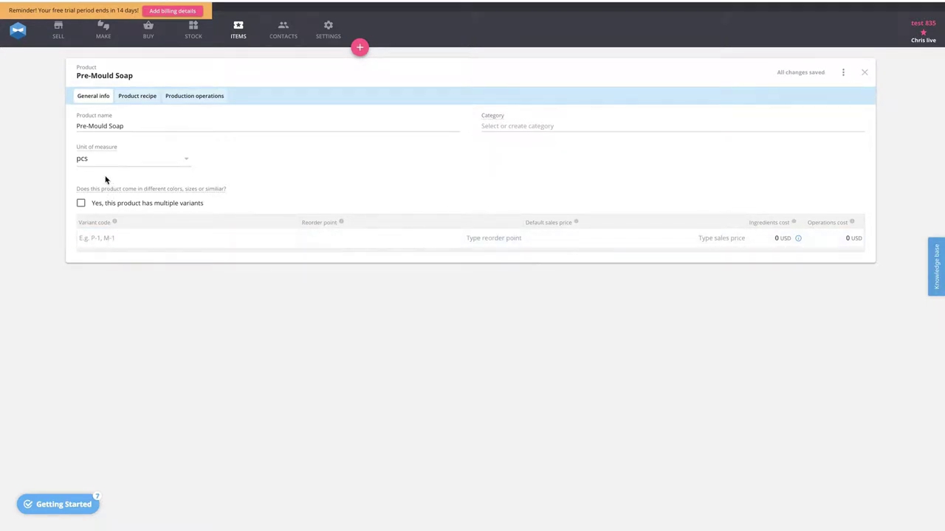
- Add Olive Oil with a quantity of 100 g as the first ingredient of the Pre-Mould Soap recipe
left_click(134, 99)
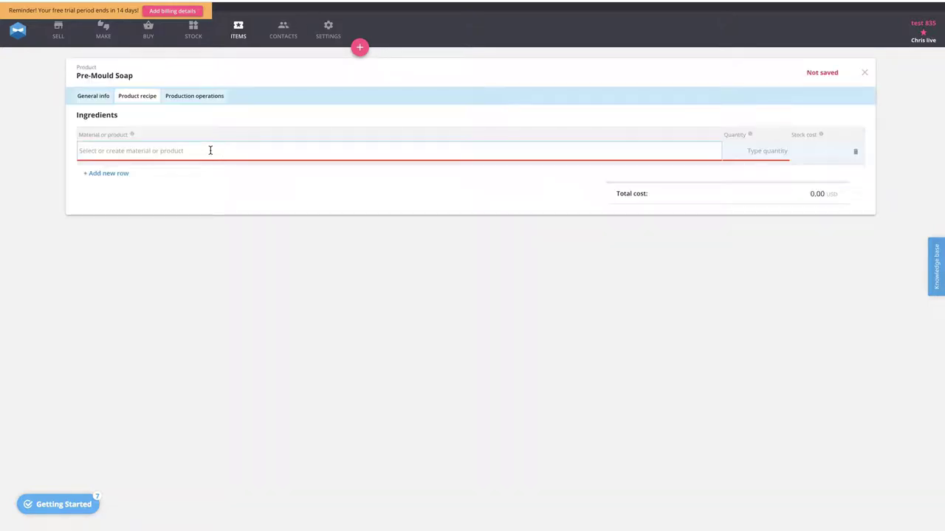
left_click(210, 151)
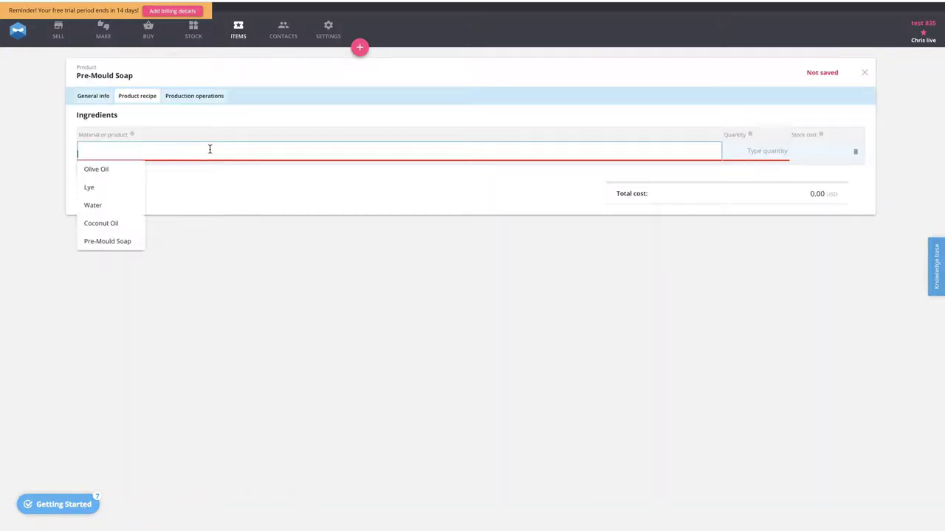
left_click(94, 170)
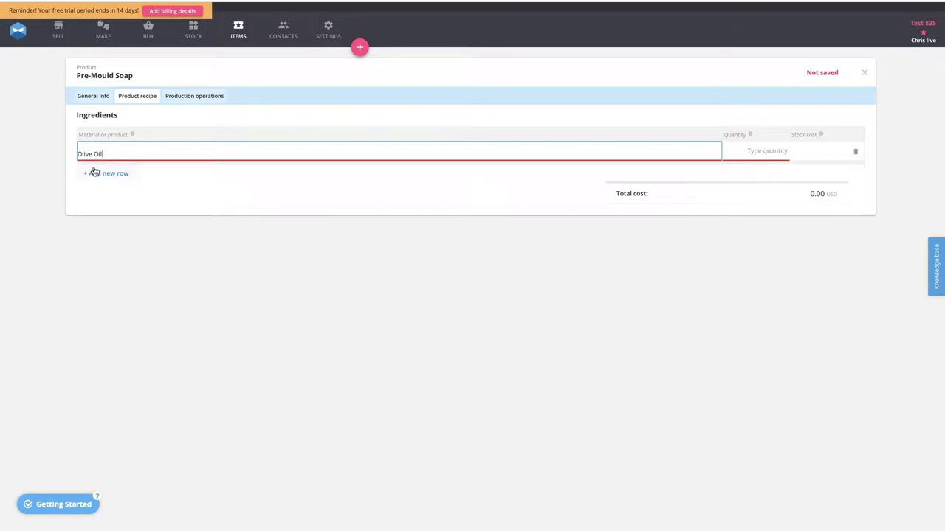
left_click(750, 152)
left_click(754, 154)
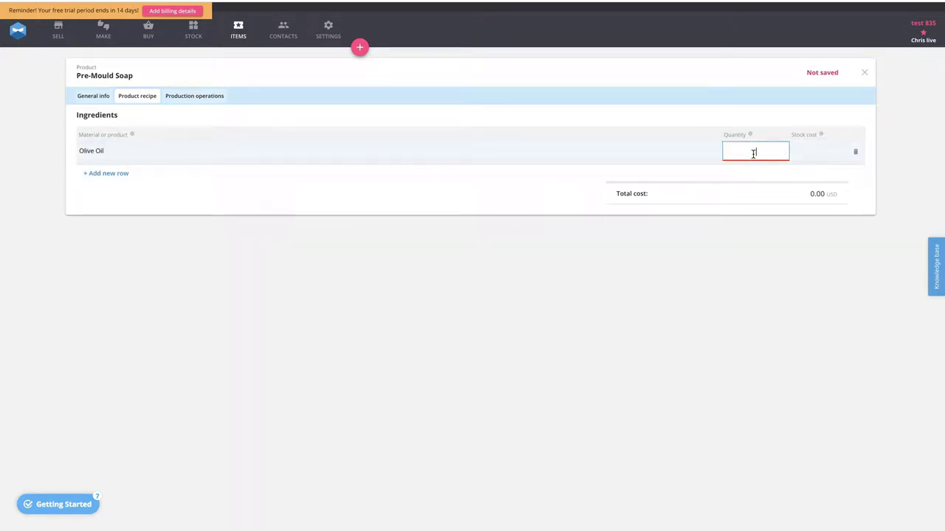
type("100")
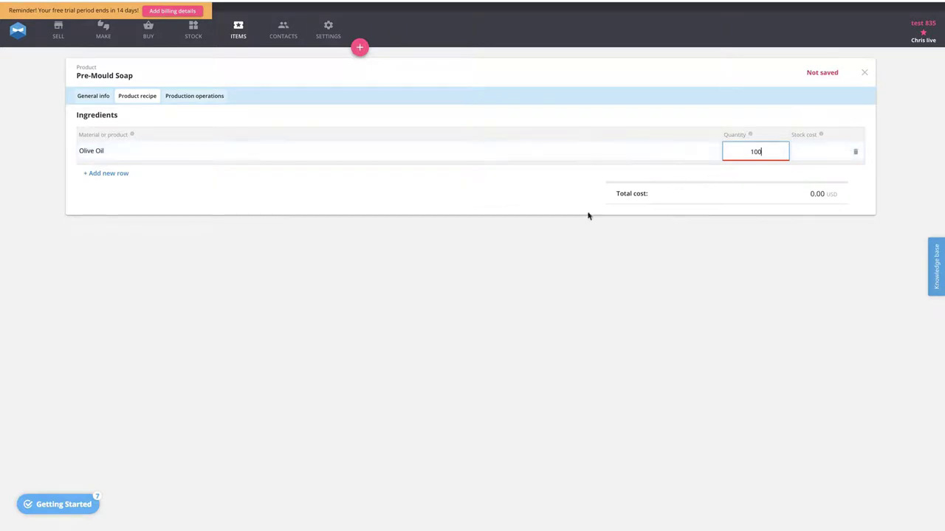
left_click(399, 238)
- Add Coconut Oil with a quantity of 100 g to the Pre-Mould Soap recipe
left_click(104, 176)
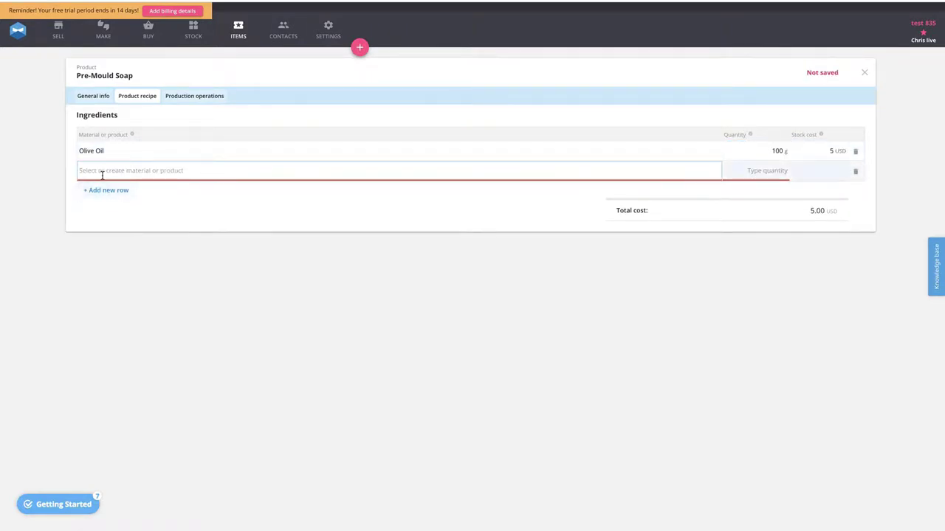
type("coco")
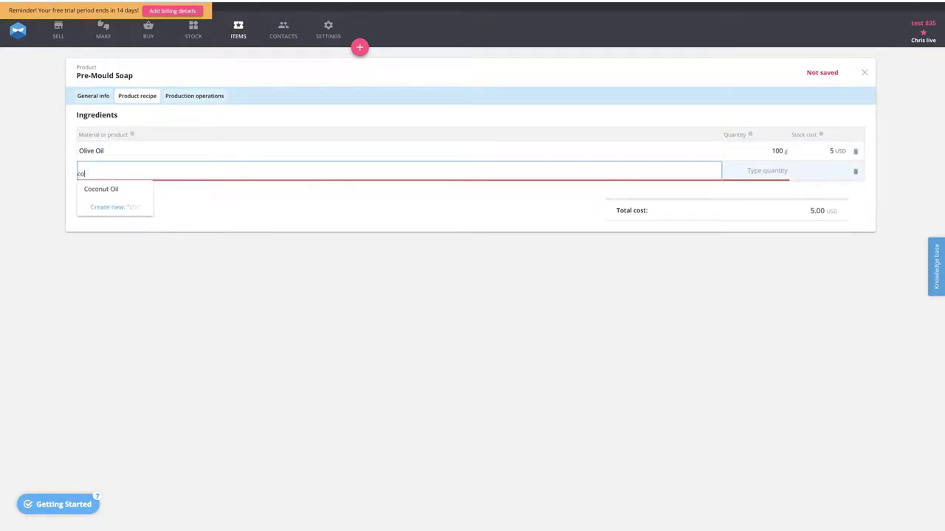
left_click(108, 190)
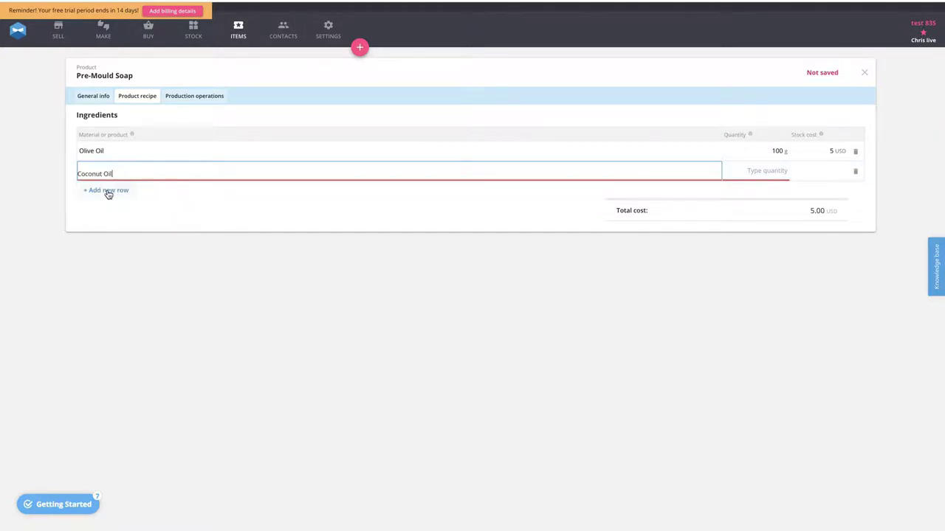
left_click(766, 170)
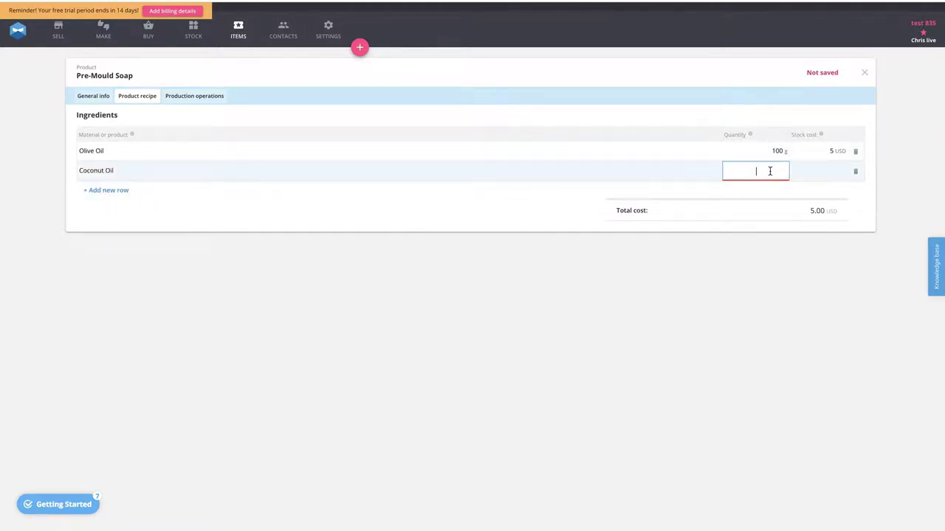
type("100")
- Add Water with a quantity of 50 g to the Pre-Mould Soap recipe
left_click(99, 190)
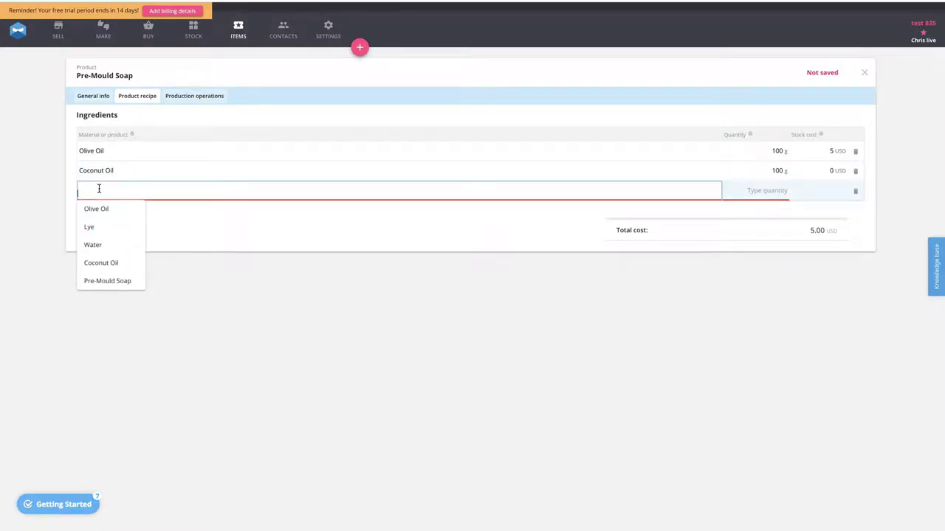
type("water")
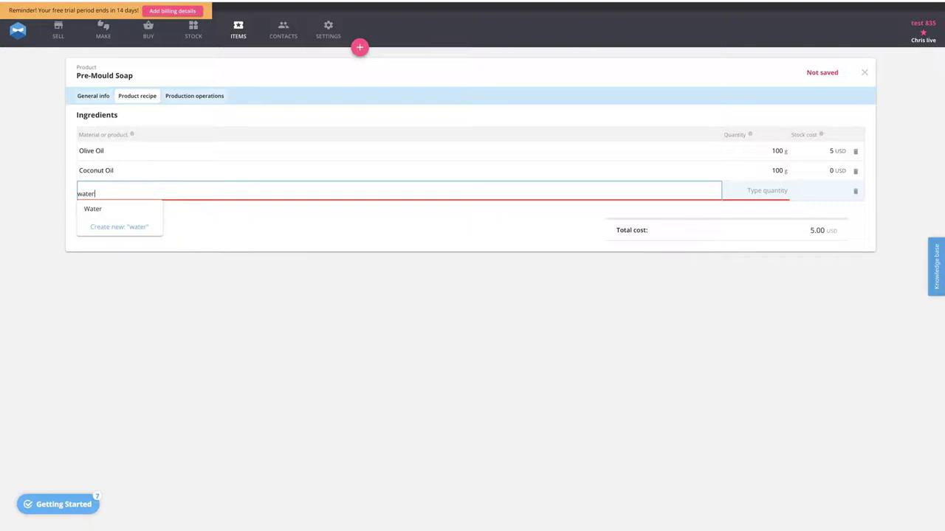
left_click(93, 208)
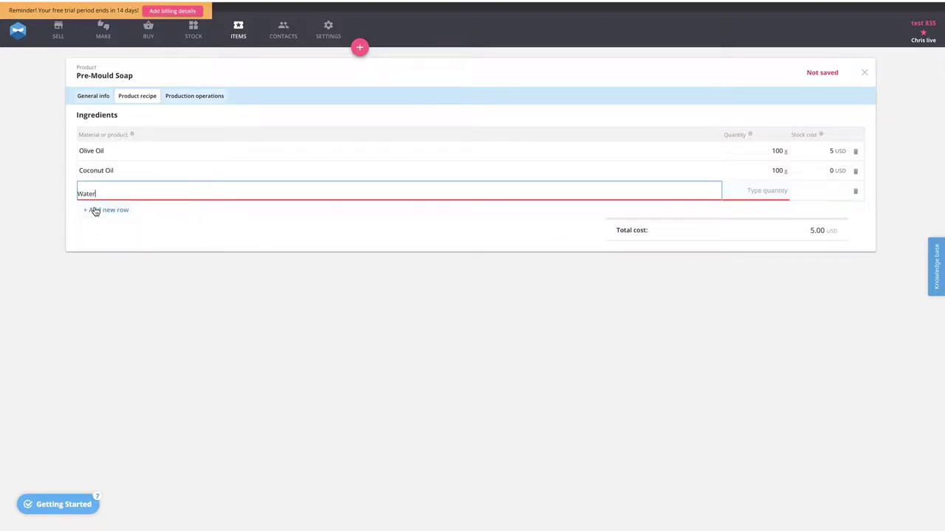
left_click(775, 191)
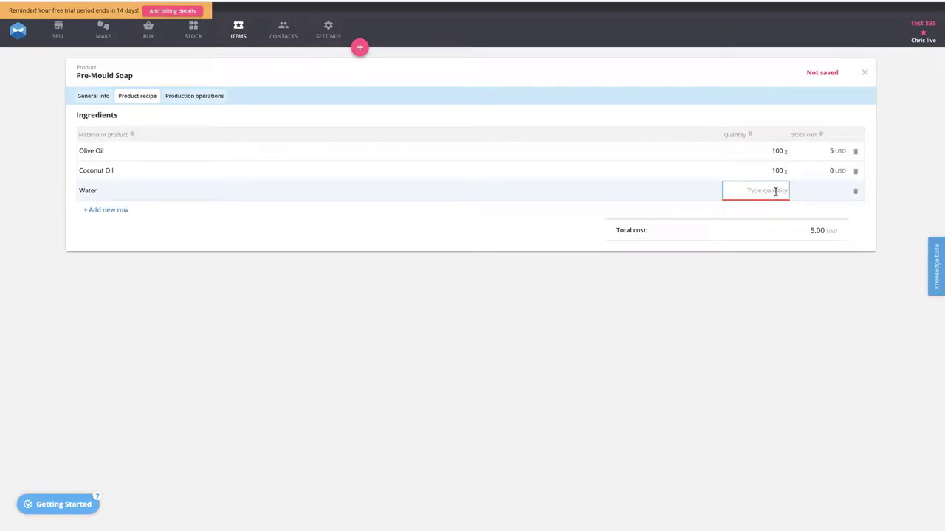
type("50")
- Add Lye with a quantity of 10 g to the Pre-Mould Soap recipe
left_click(104, 210)
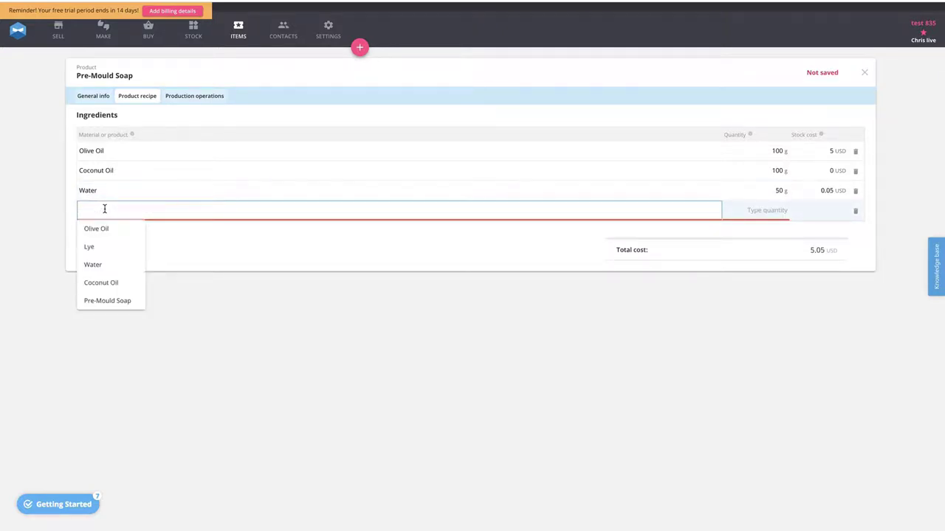
left_click(95, 246)
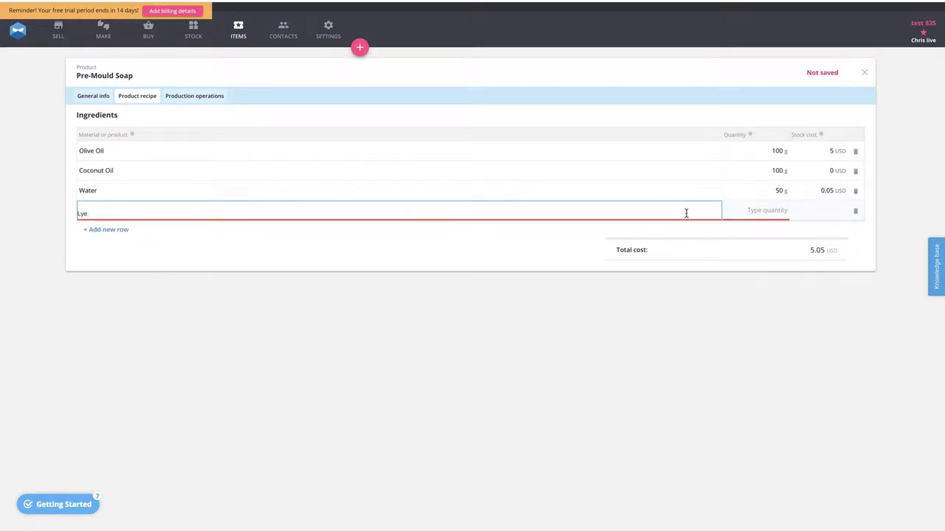
left_click(746, 213)
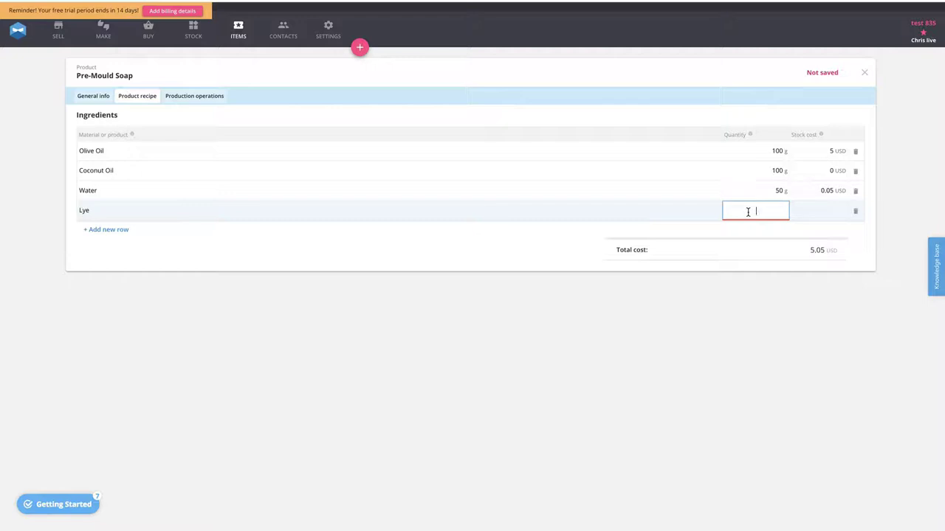
type("10")
left_click(752, 307)
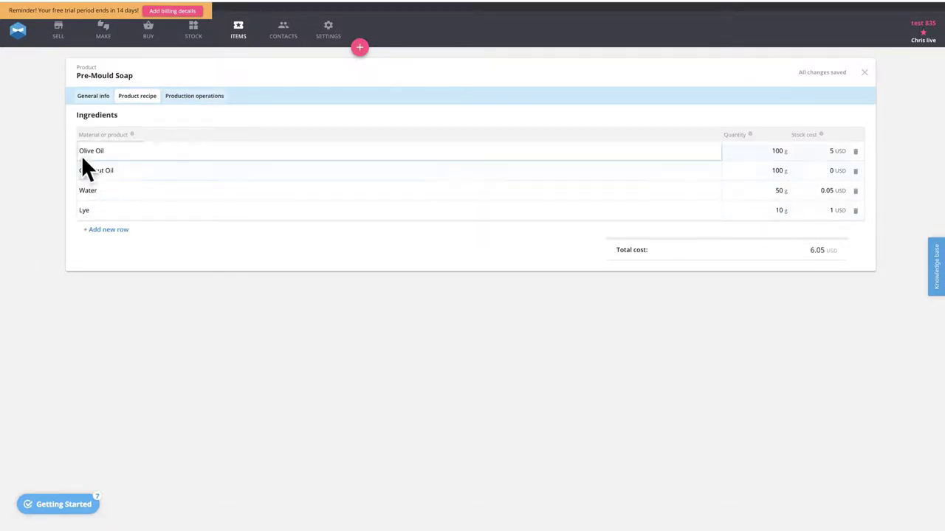
- Create another new product card and name it "Moulded Soap"
left_click(238, 29)
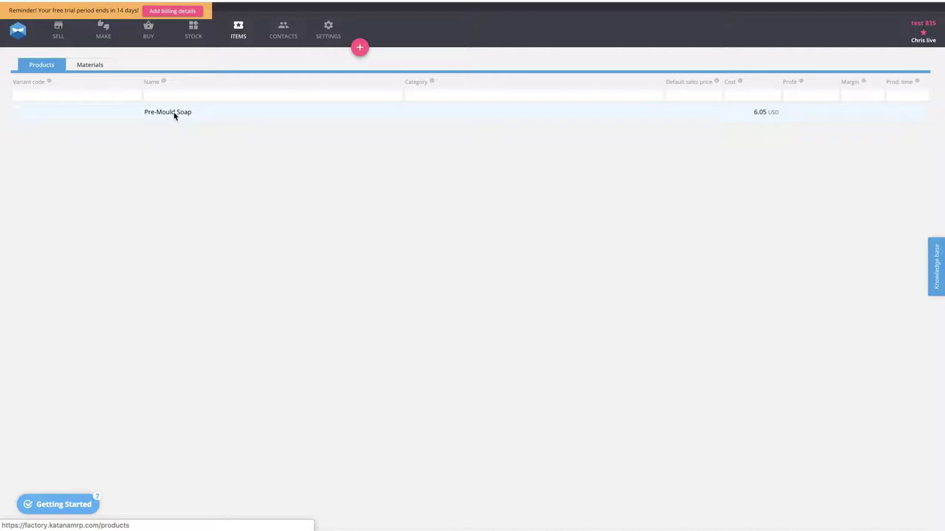
left_click(360, 49)
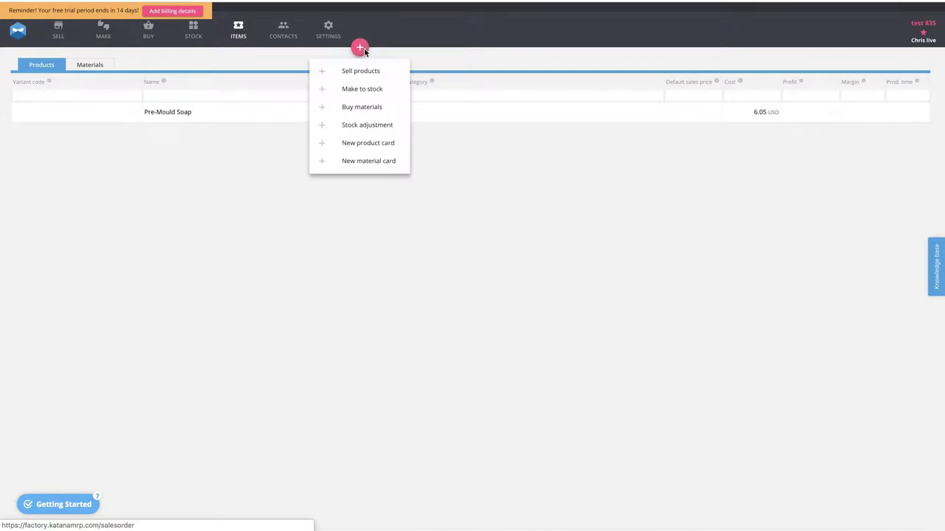
left_click(354, 146)
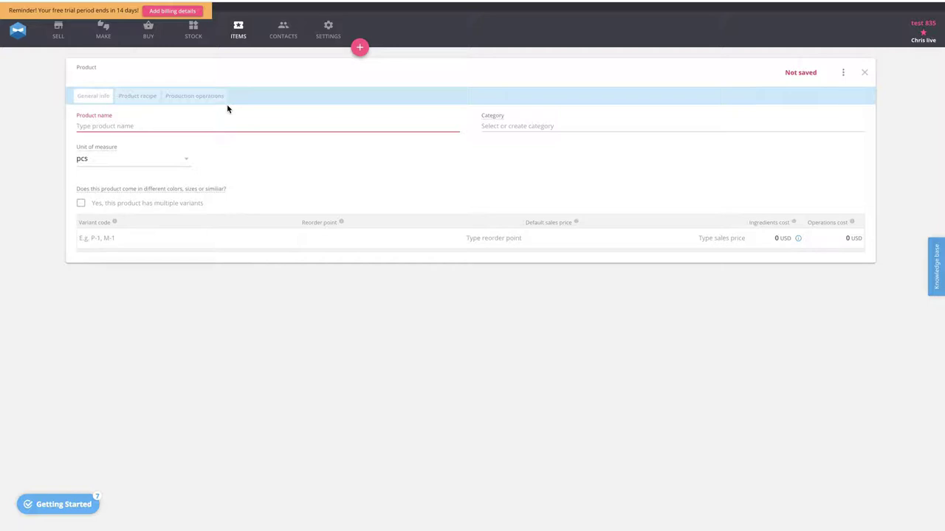
type("Moul")
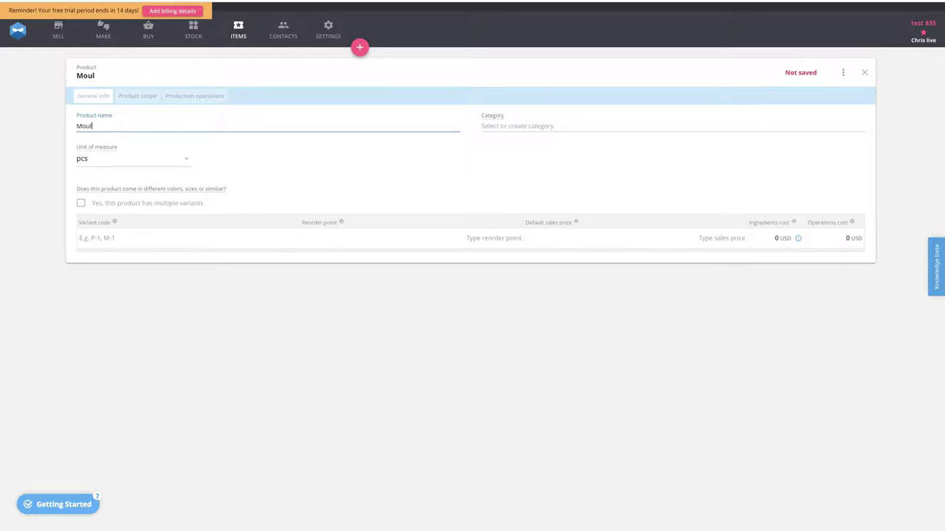
type("ded Soap")
- Give Moulded Soap multiple variants through a Shape option with the values Star, Round and Square, and generate the product variants
left_click(82, 203)
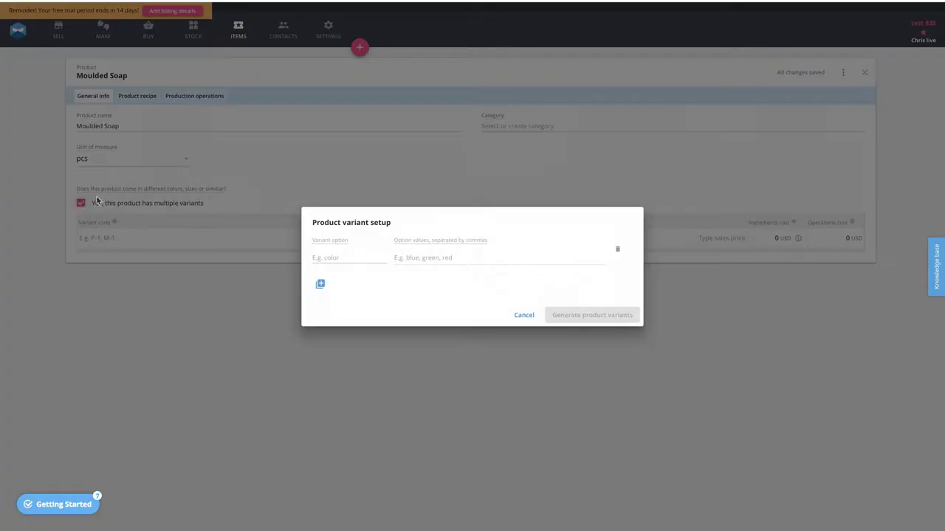
left_click(317, 256)
type("Shape")
left_click(411, 258)
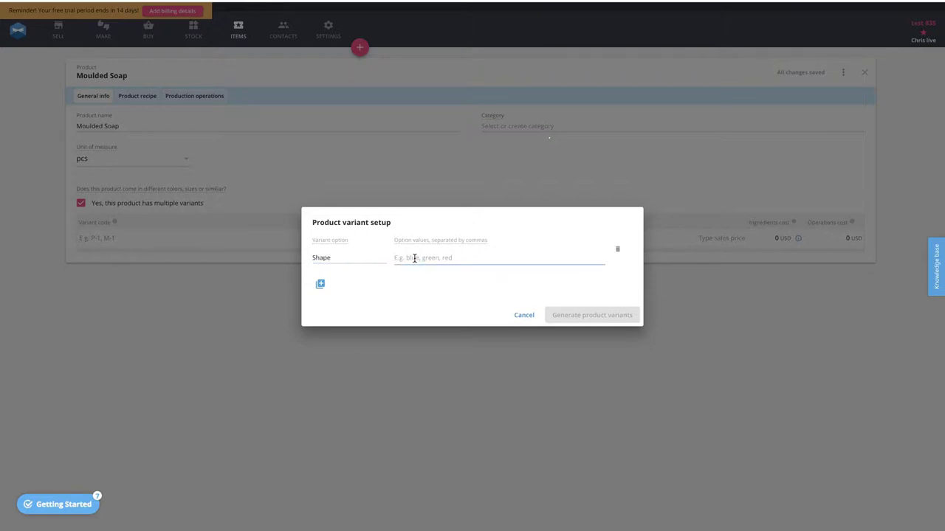
type("Star")
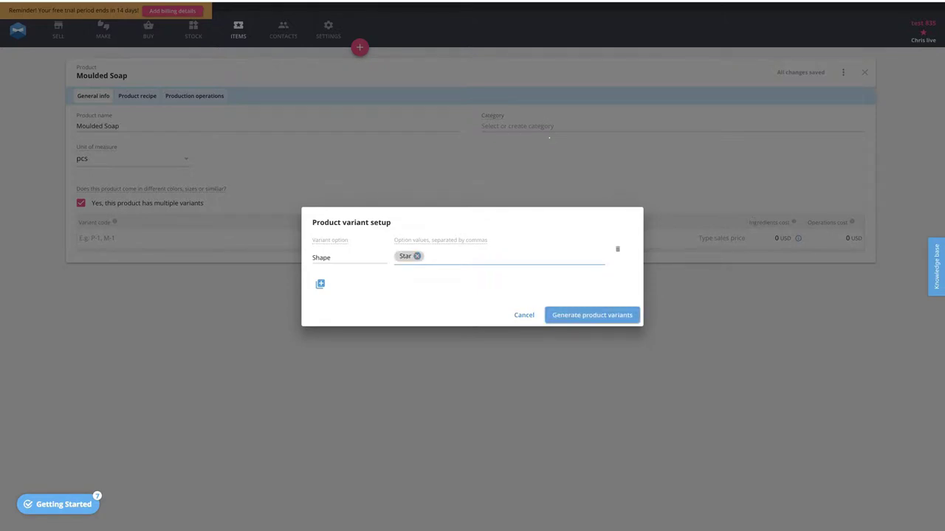
type(",Round,Square")
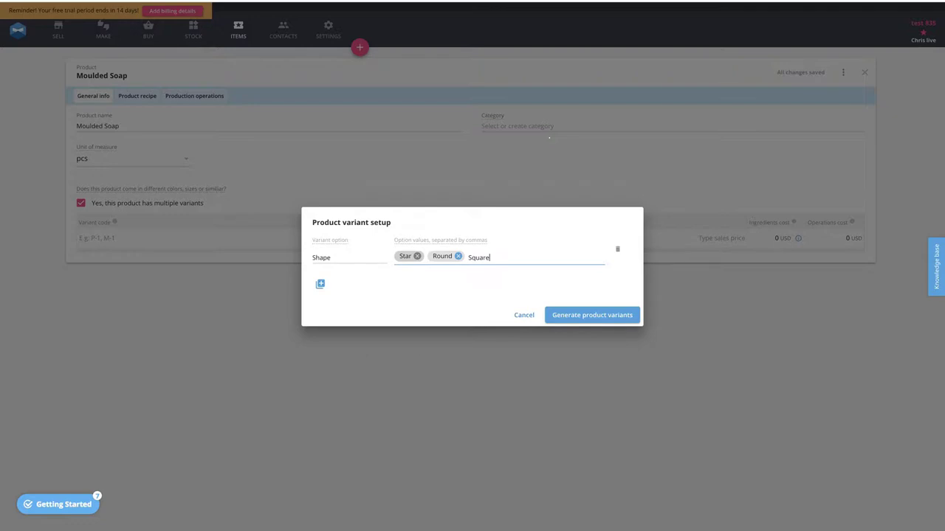
type(",")
left_click(587, 321)
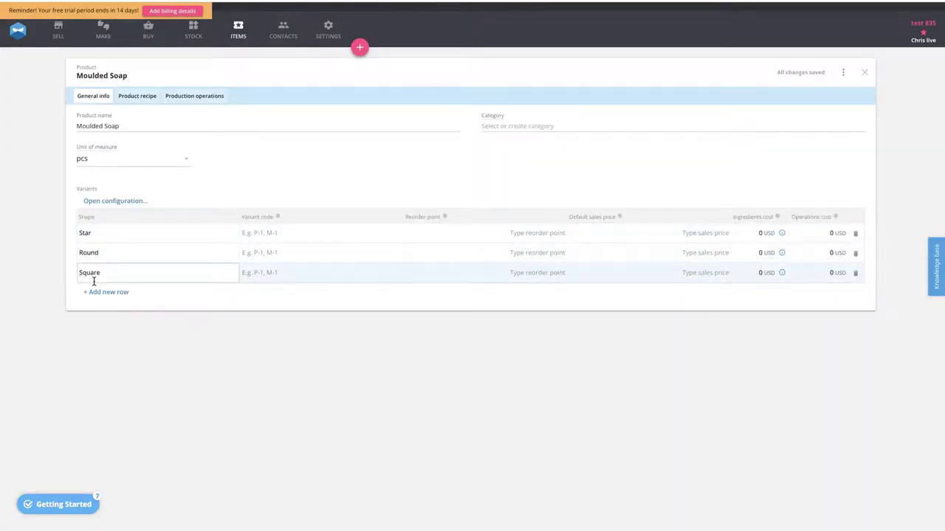
- Add Pre-Mould Soap with a quantity of 1 to the Moulded Soap recipe, applied to all shapes
left_click(140, 97)
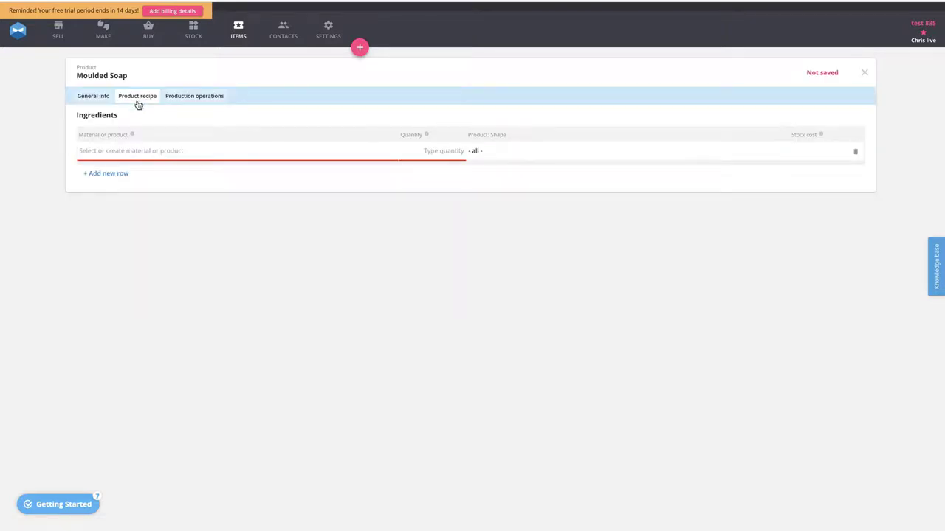
left_click(110, 149)
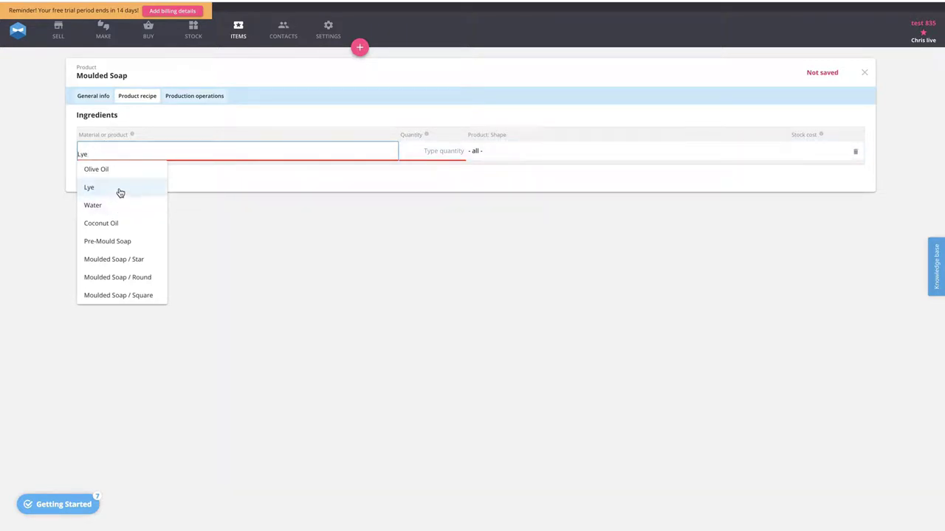
left_click(108, 246)
left_click(439, 150)
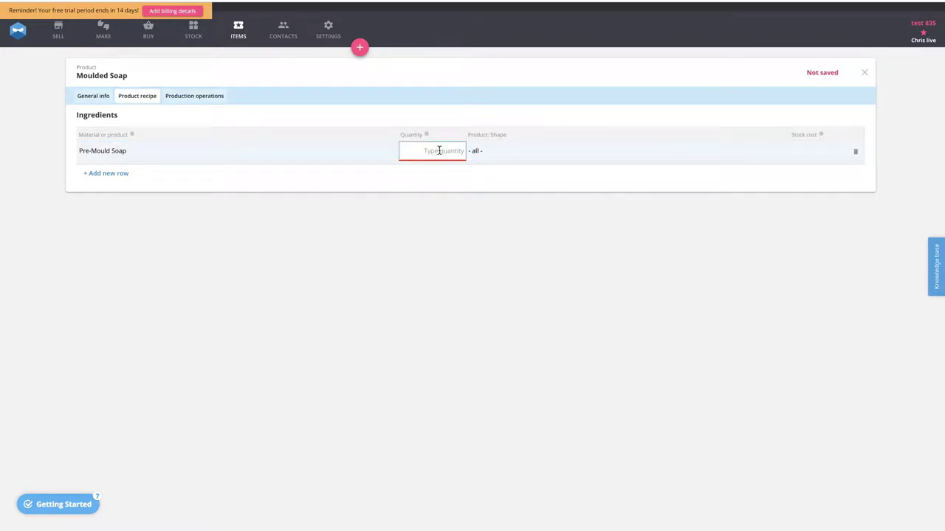
type("1")
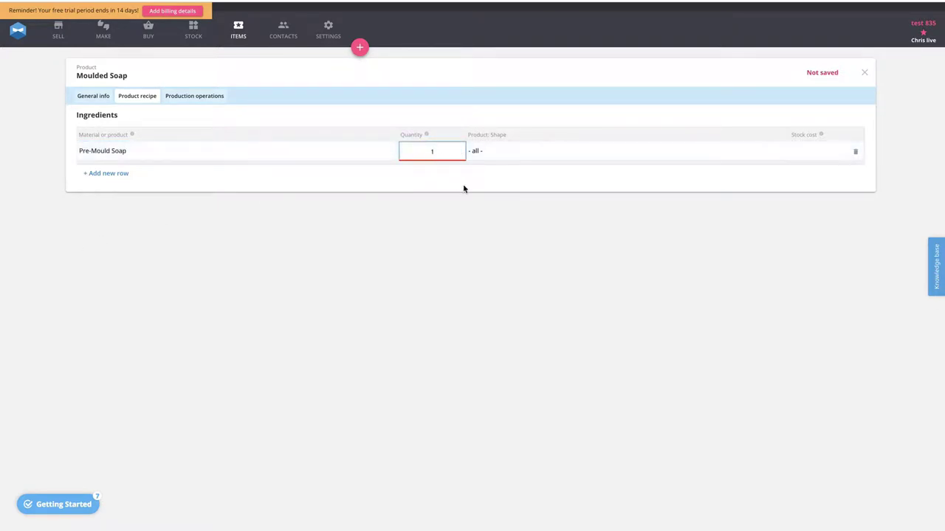
left_click(465, 188)
left_click(494, 154)
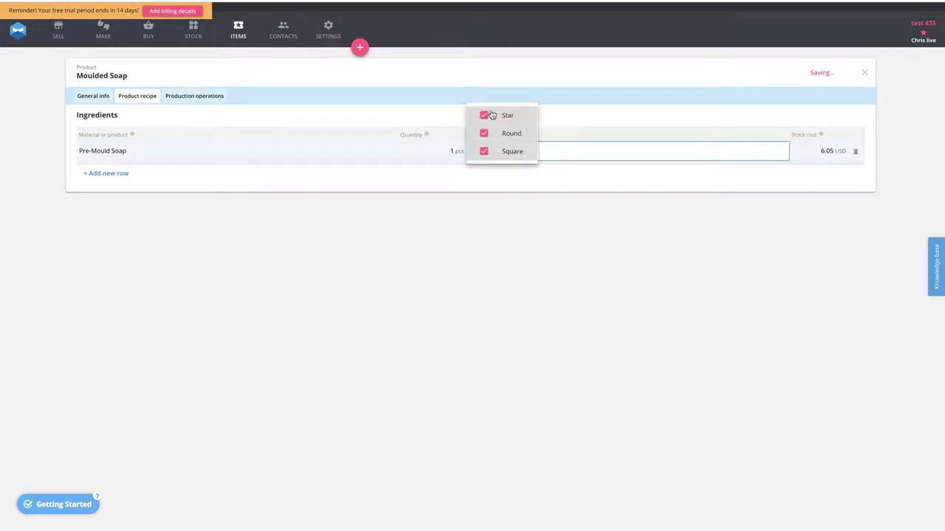
left_click(496, 211)
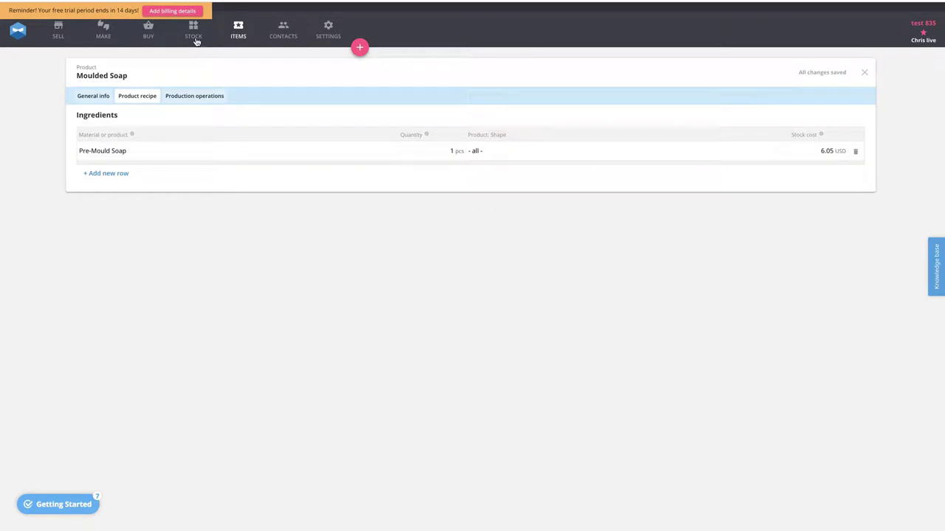
- Review the lists of products and materials among the items, including their costs and purchase prices
left_click(237, 34)
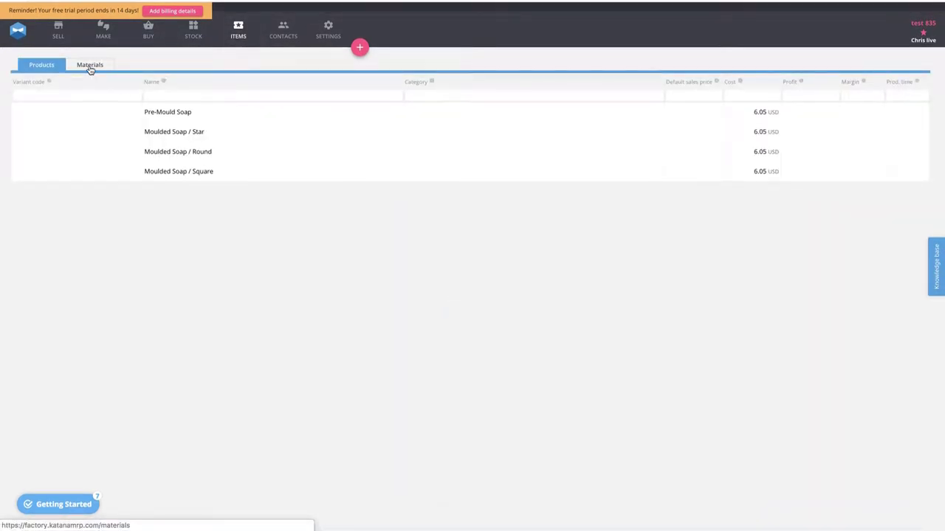
left_click(90, 65)
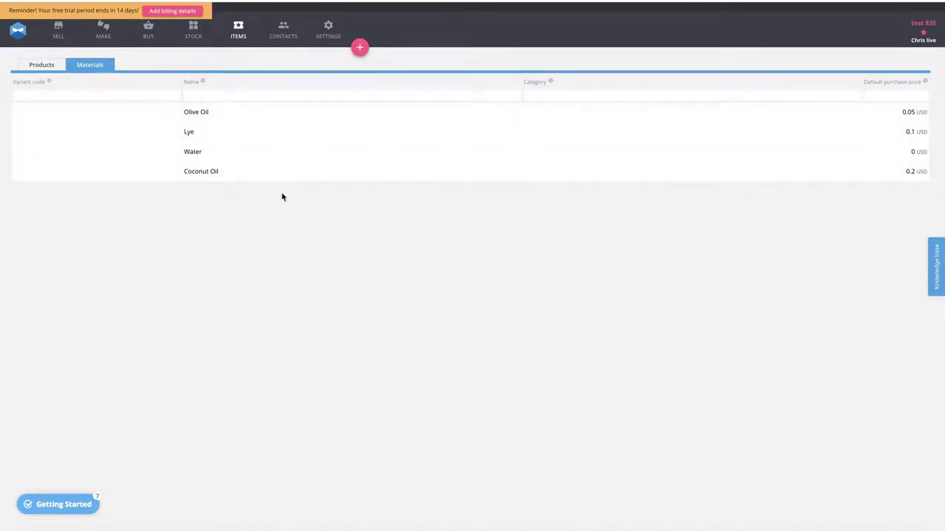
left_click(41, 65)
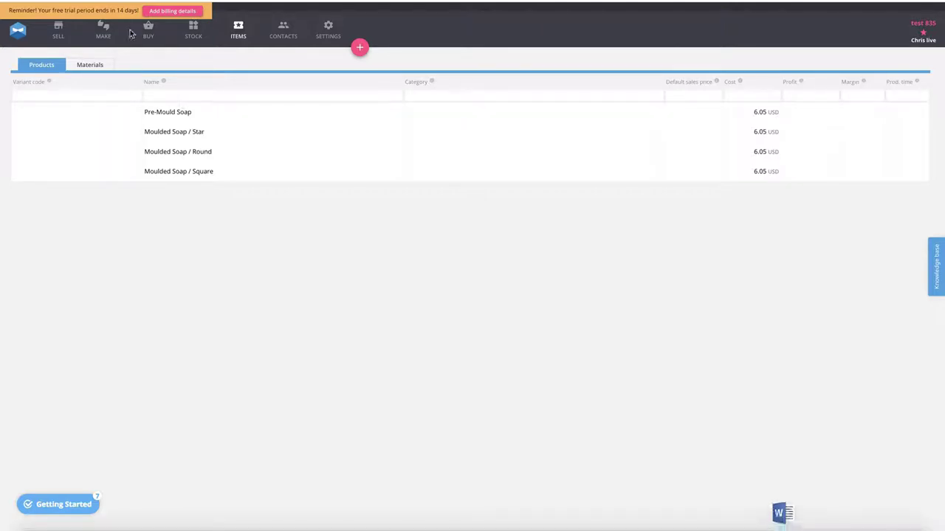
- Create a make-to-stock manufacturing order for Pre-Mould Soap with a quantity of 10, checking the recipe document for the batch amounts
left_click(103, 31)
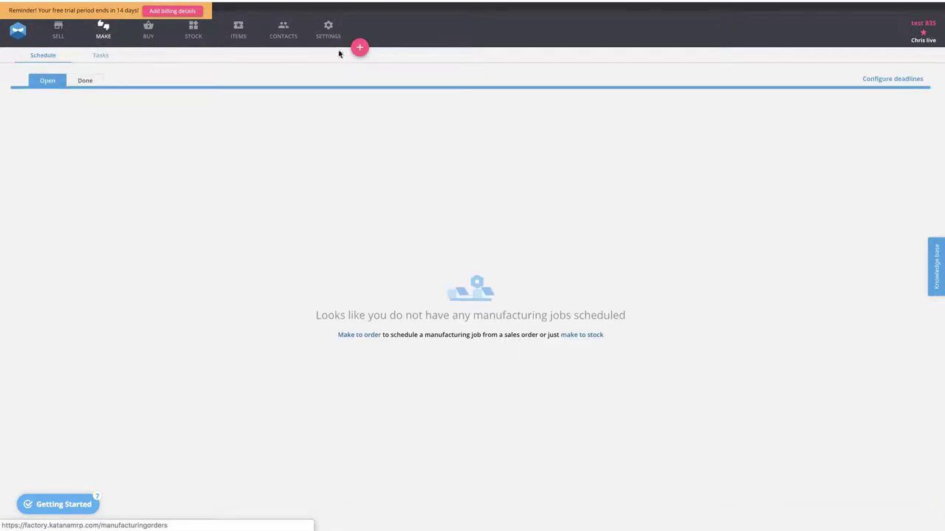
left_click(359, 47)
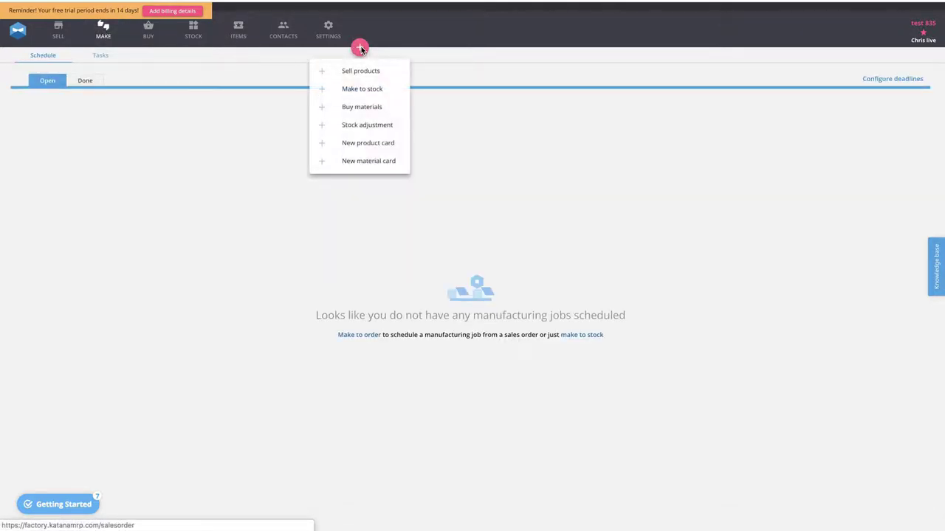
left_click(354, 90)
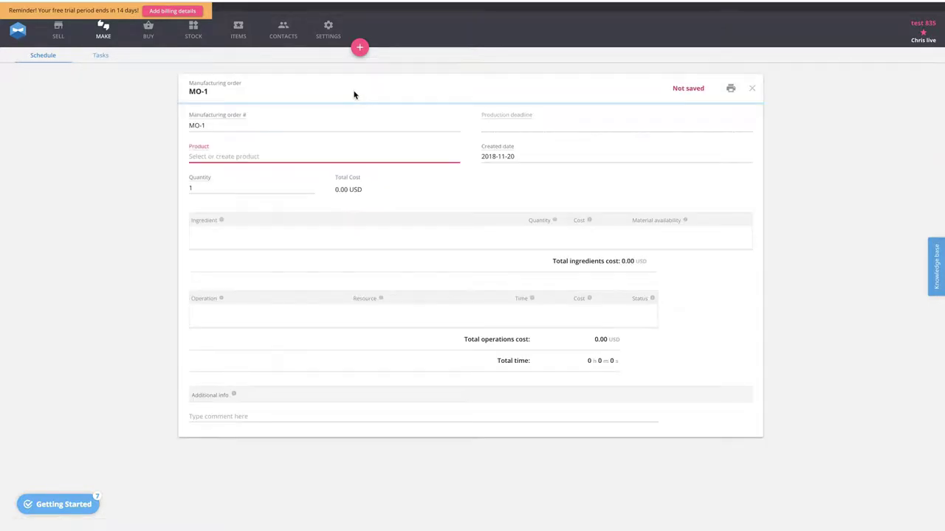
right_click(205, 153)
left_click(194, 155)
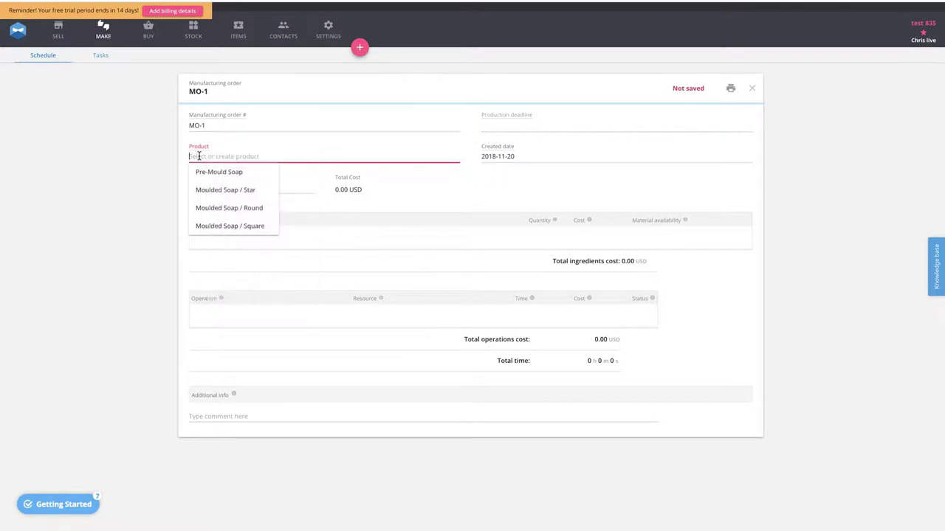
left_click(210, 174)
left_click(204, 186)
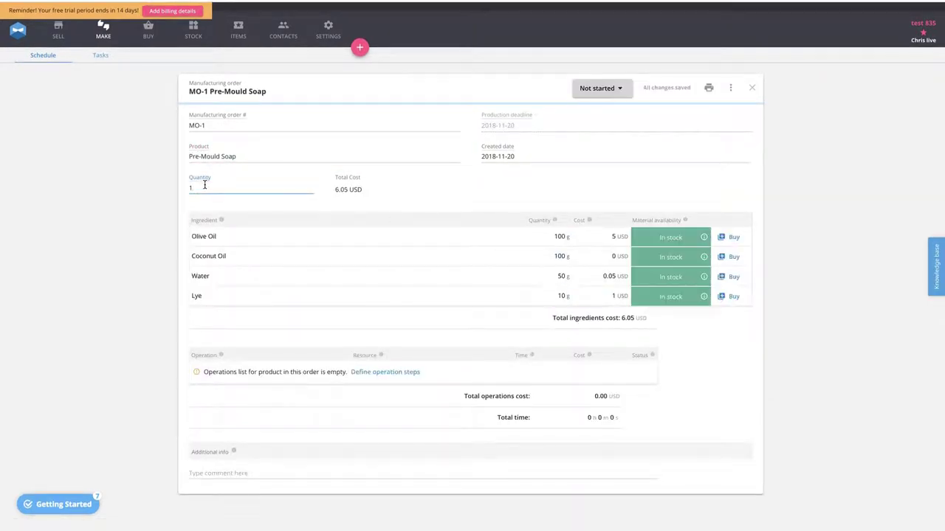
type("0")
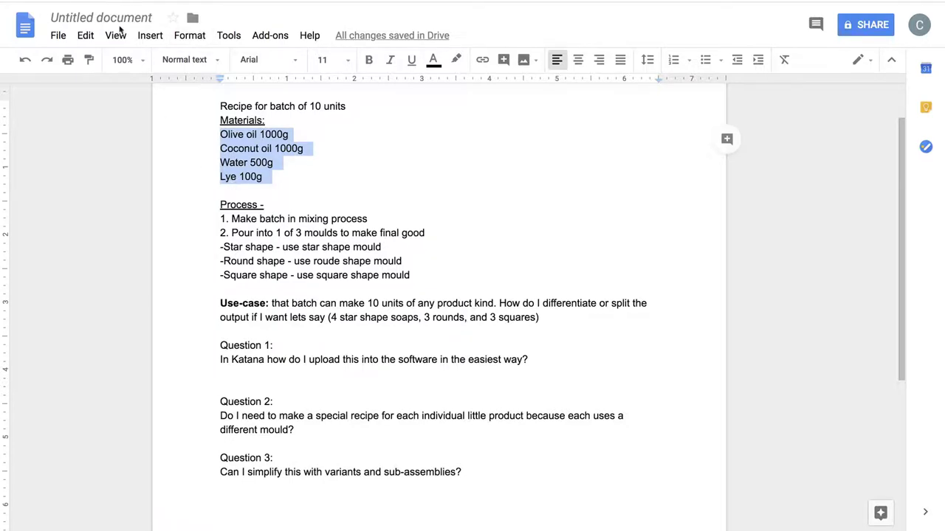
right_click(39, 1)
key("Escape")
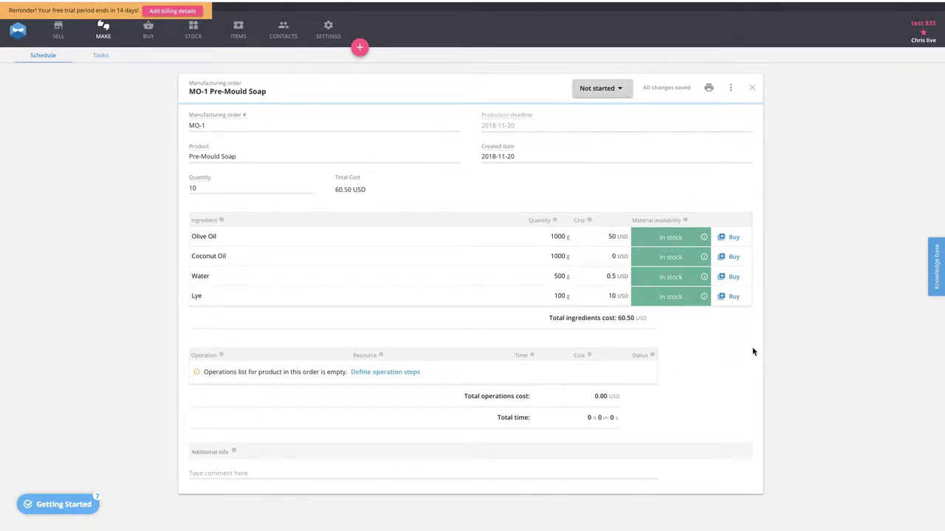
- Set the Pre-Mould Soap manufacturing order's status to Work in progress and finally to Done
left_click(617, 89)
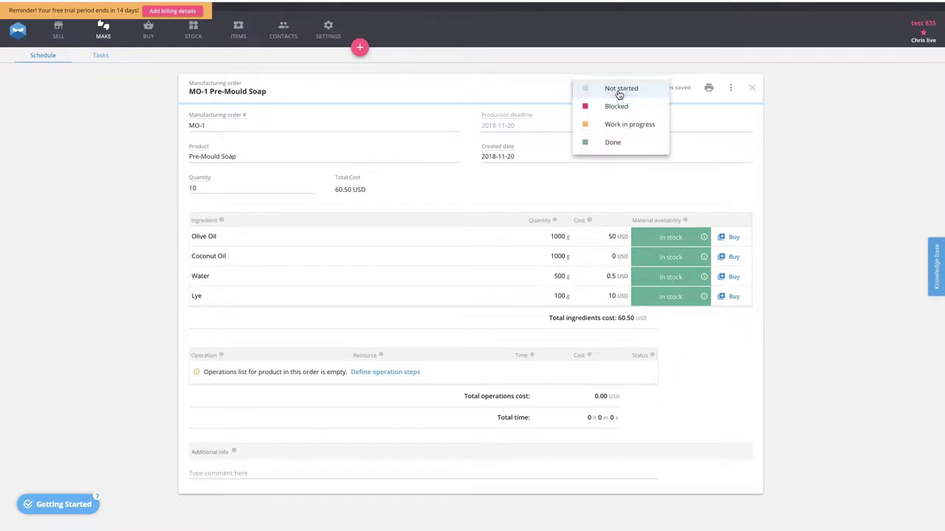
left_click(620, 127)
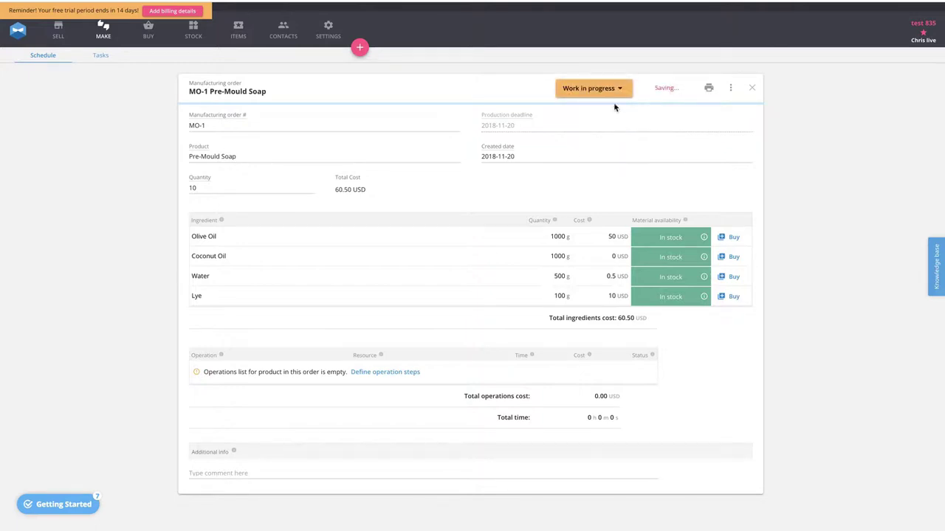
left_click(618, 89)
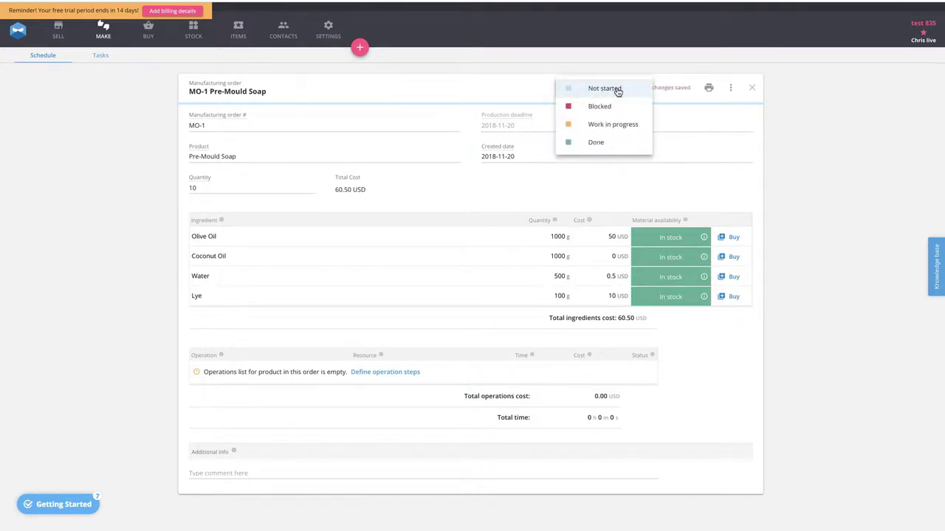
left_click(599, 142)
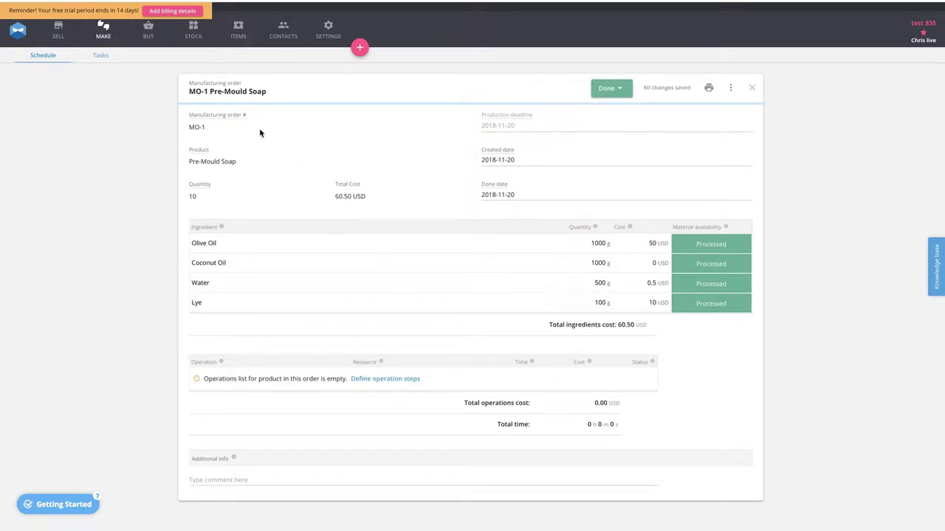
- Check the inventory of materials, including Olive Oil's stock movements, and the stock levels of the products
left_click(193, 34)
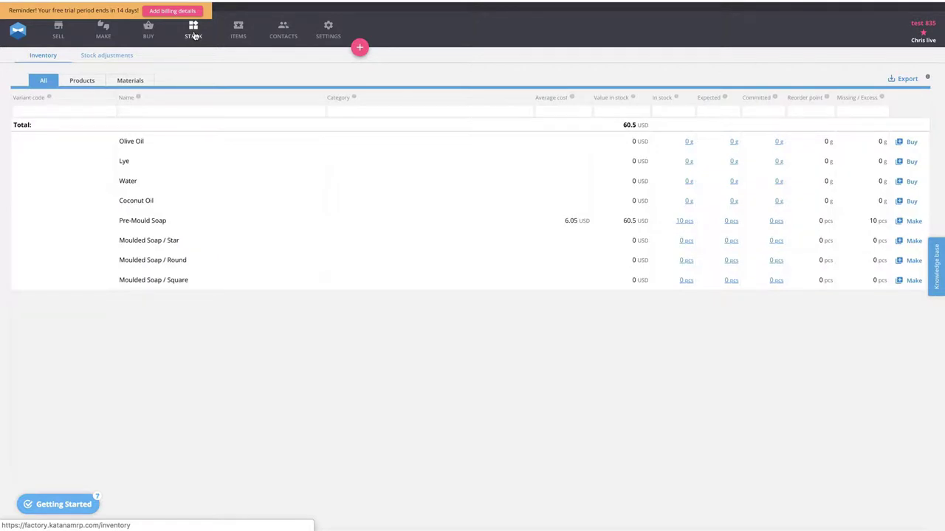
left_click(131, 80)
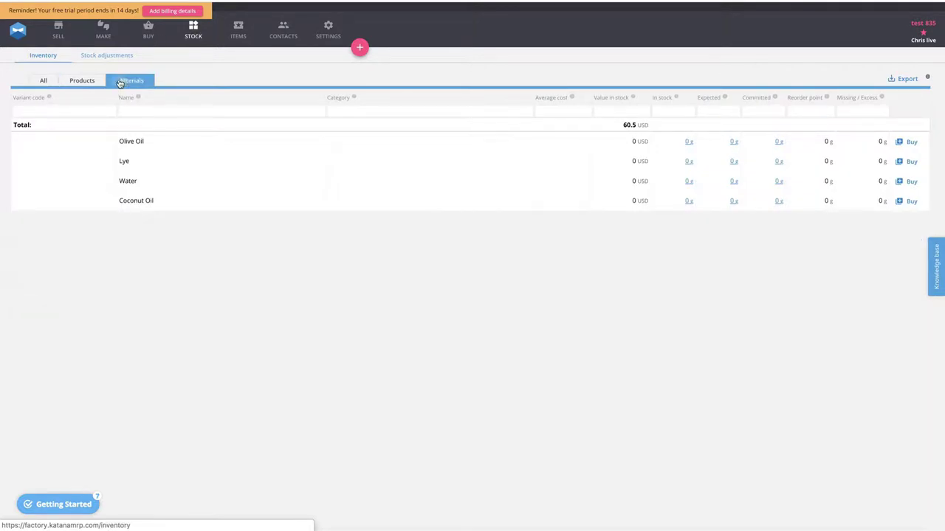
left_click(687, 142)
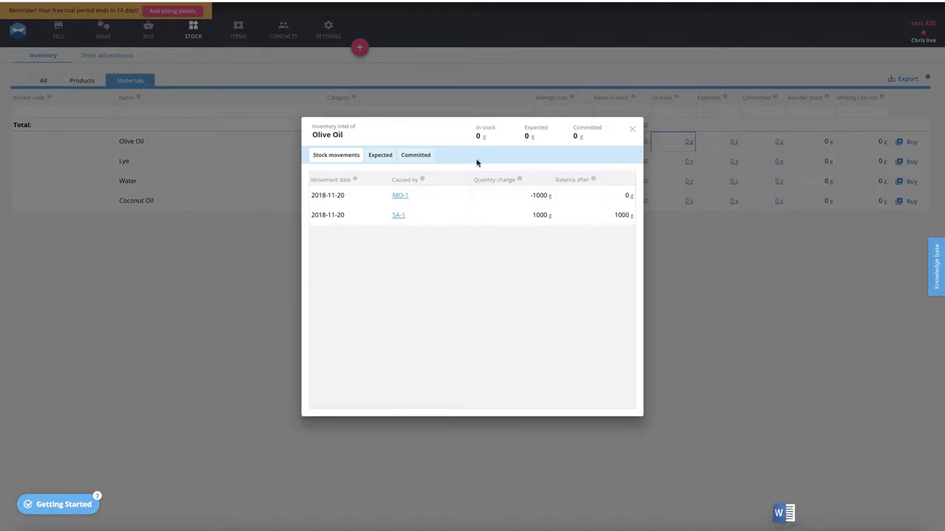
left_click(631, 128)
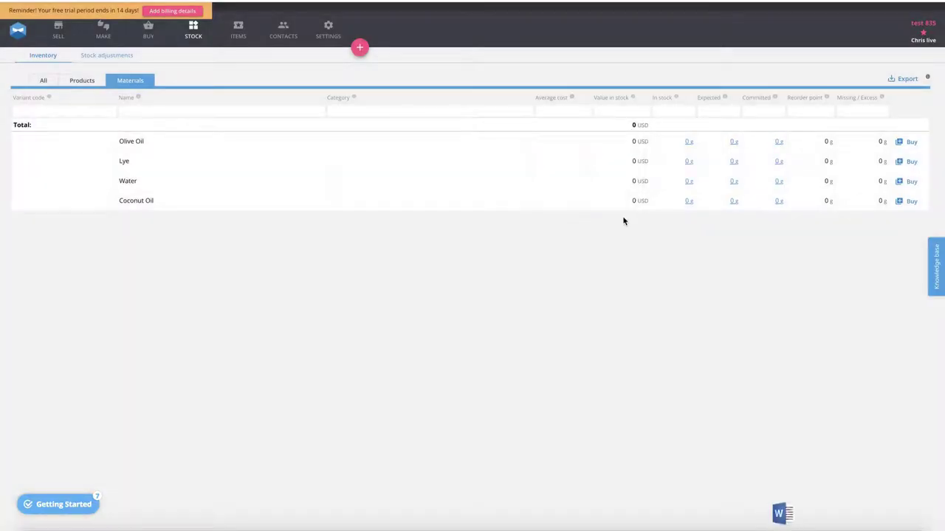
left_click(80, 85)
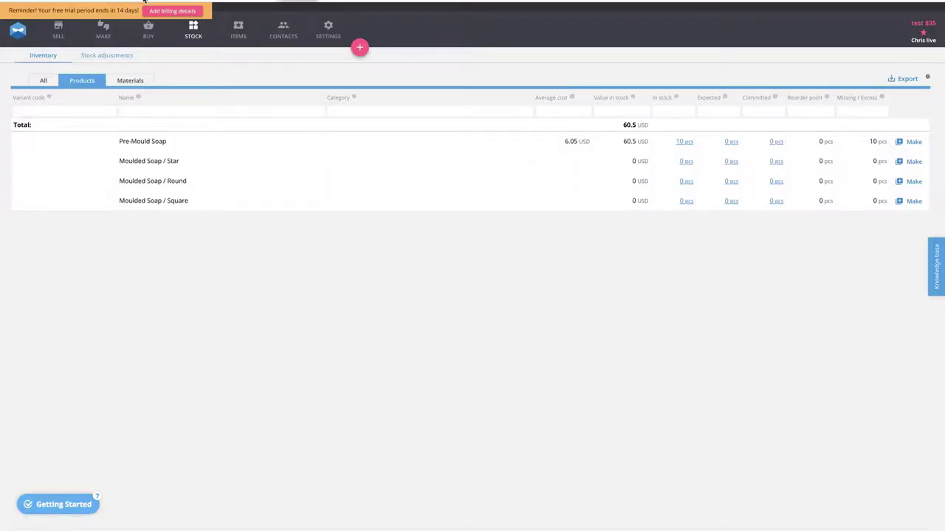
- Create a make-to-stock manufacturing order for Moulded Soap / Star with a quantity of 4
left_click(359, 47)
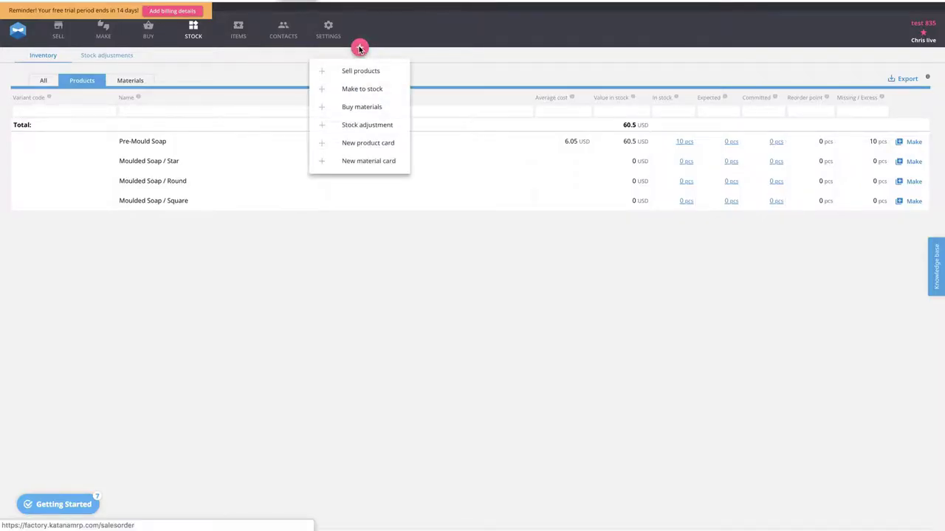
left_click(373, 89)
left_click(233, 157)
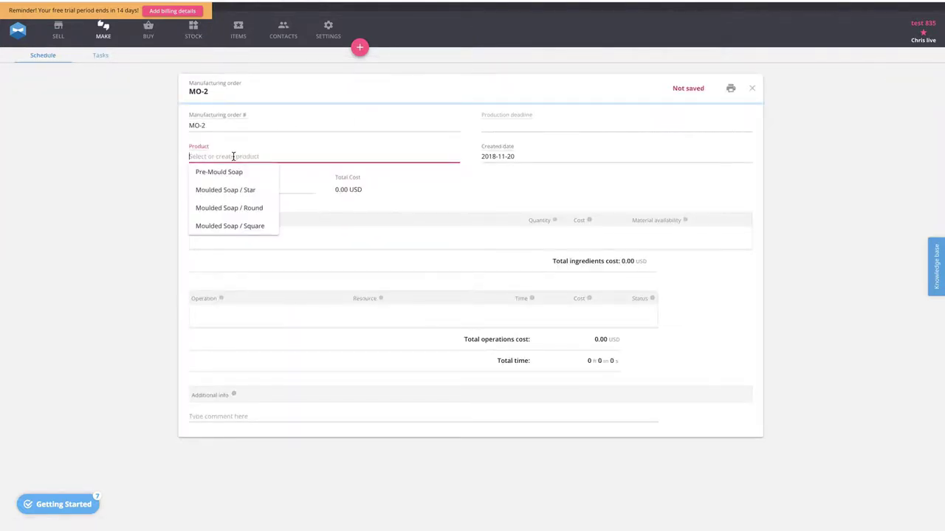
left_click(213, 192)
left_click(218, 193)
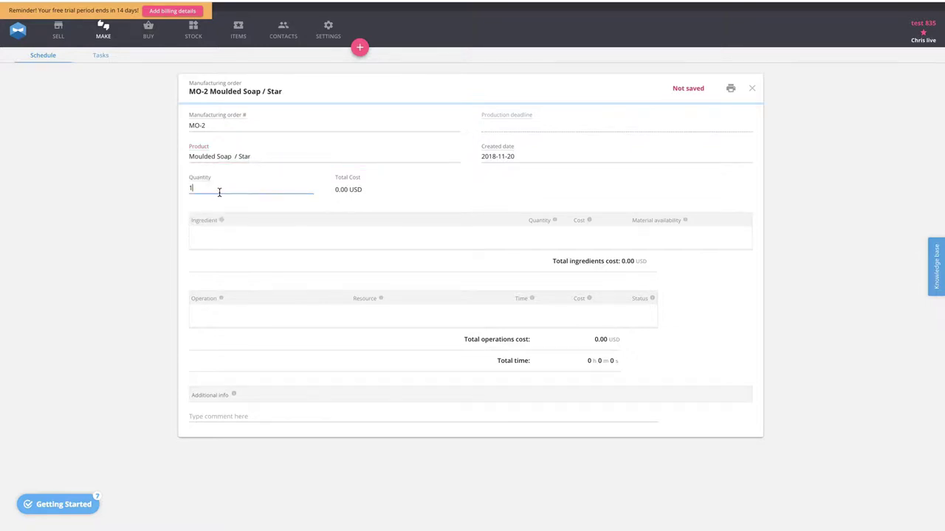
key("BackSpace")
type("3")
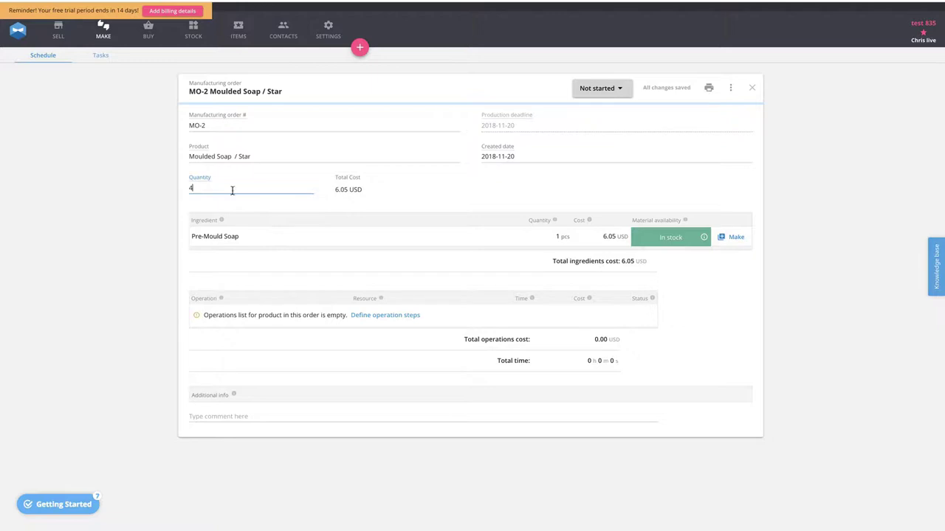
left_click(555, 188)
- Set the Moulded Soap / Star manufacturing order's status to Work in progress
left_click(608, 92)
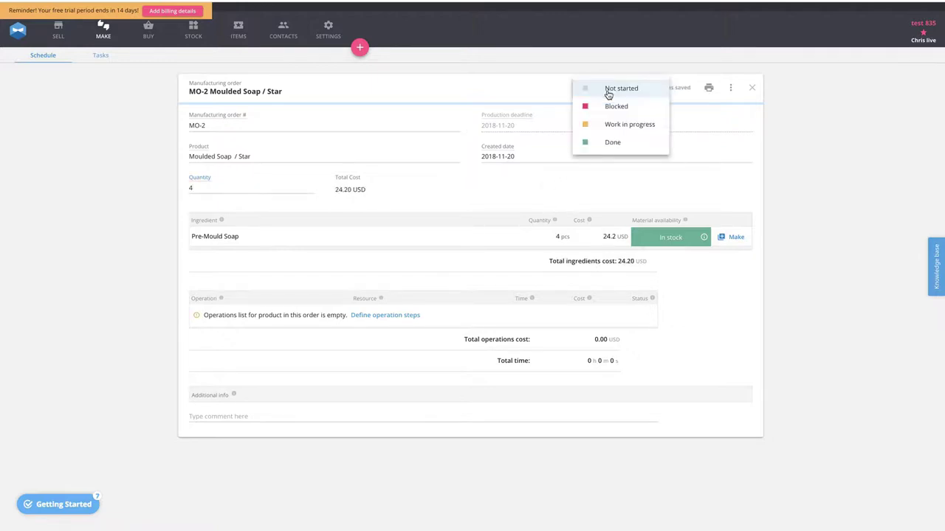
left_click(611, 124)
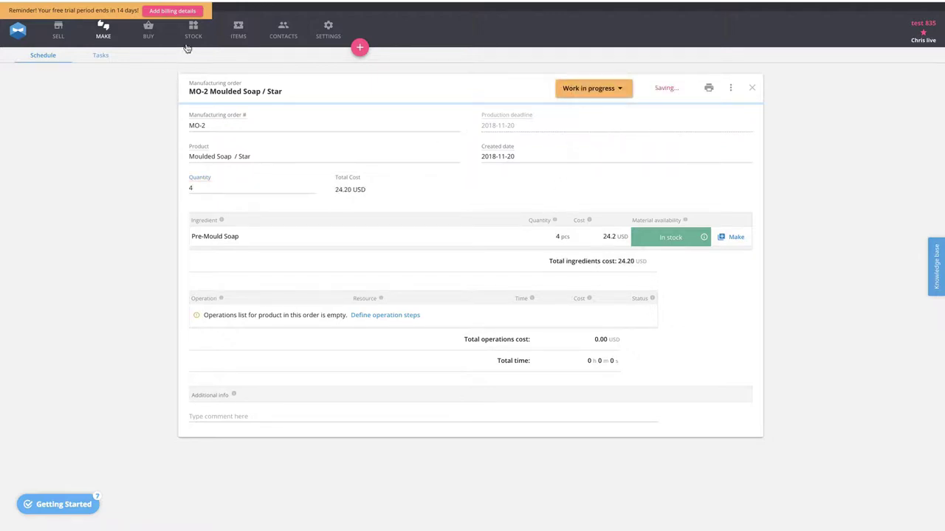
- Create a make-to-stock manufacturing order for Moulded Soap / Round with a quantity of 3 and set its status to Work in progress
left_click(360, 48)
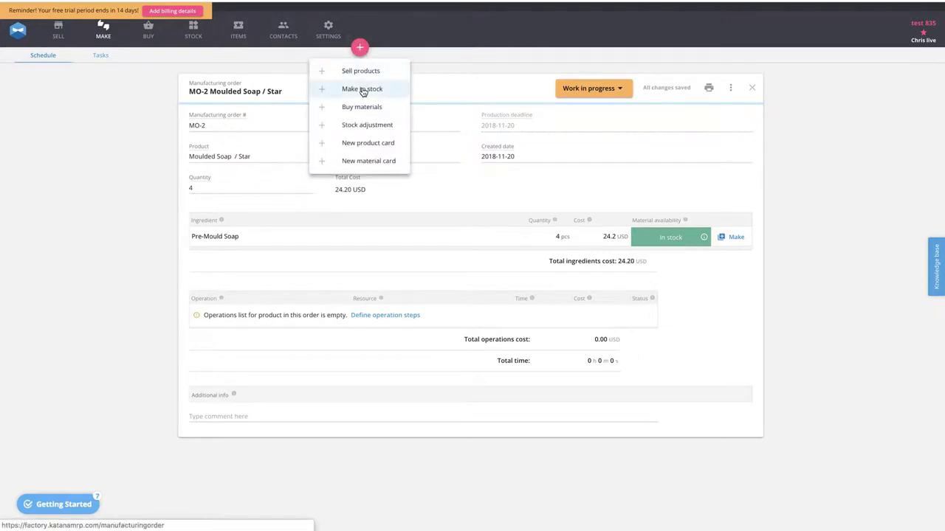
left_click(363, 90)
left_click(221, 153)
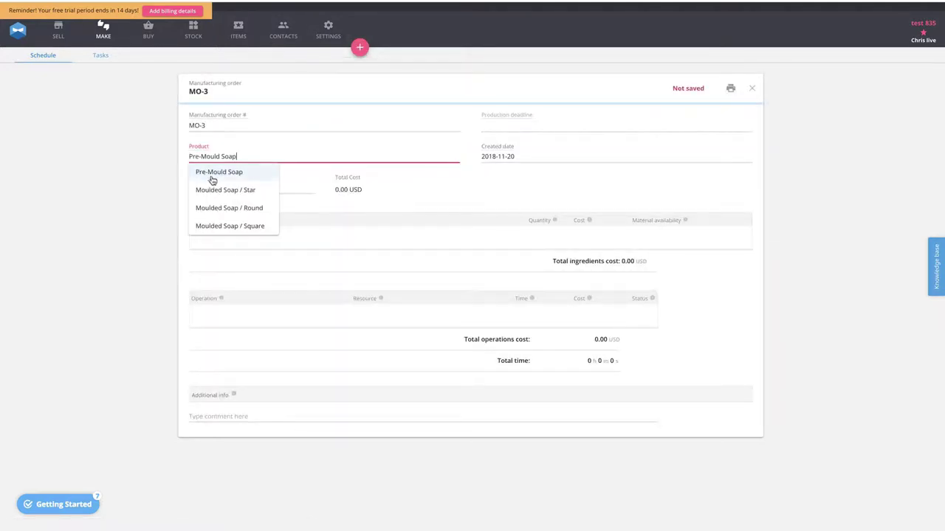
left_click(213, 207)
left_click(209, 188)
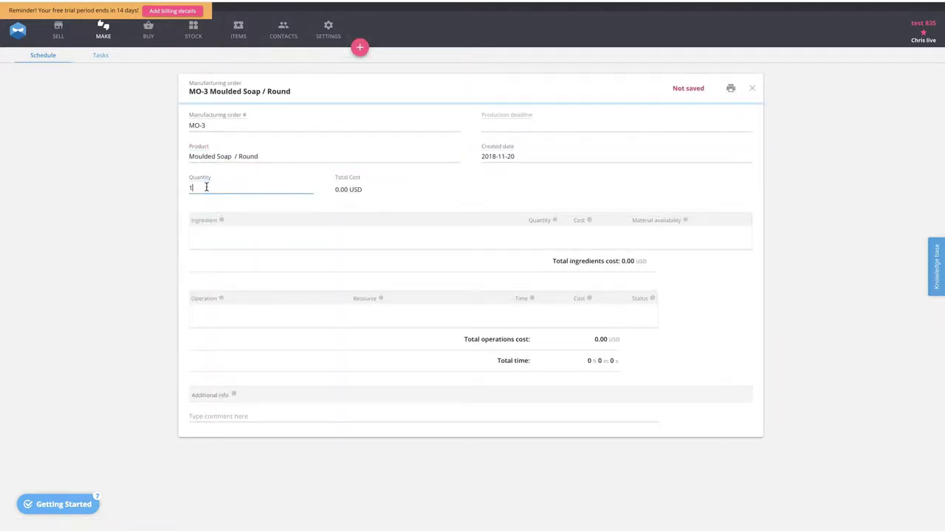
key("BackSpace")
type("3")
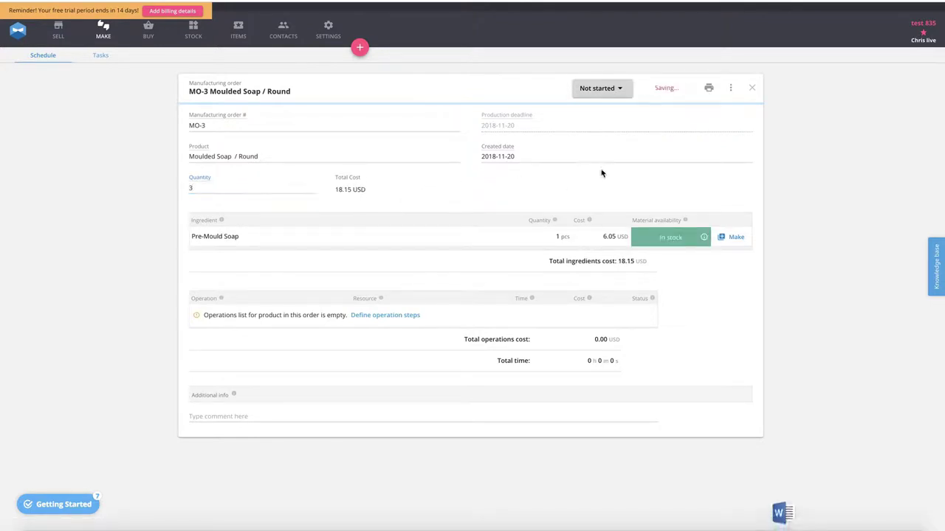
left_click(603, 91)
left_click(616, 126)
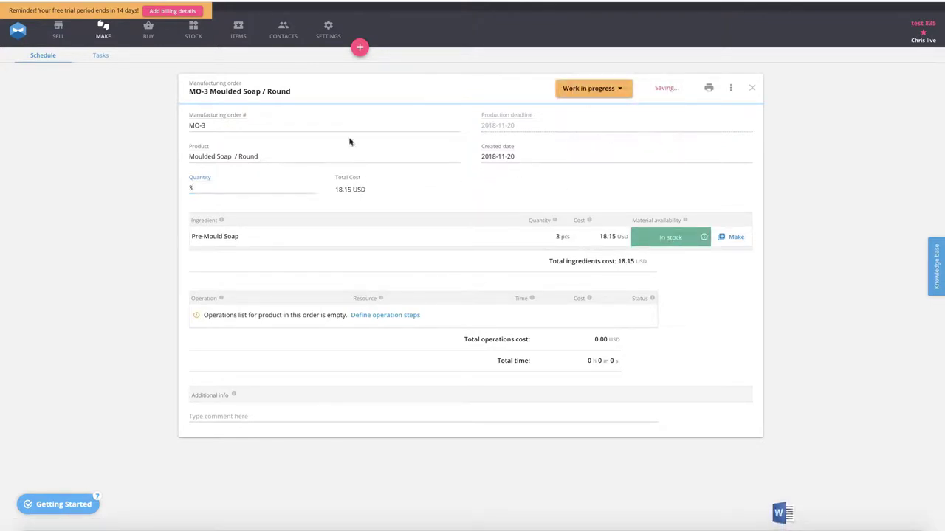
- Create a make-to-stock manufacturing order for Moulded Soap / Square with a quantity of 3 and set its status to Work in progress
left_click(360, 47)
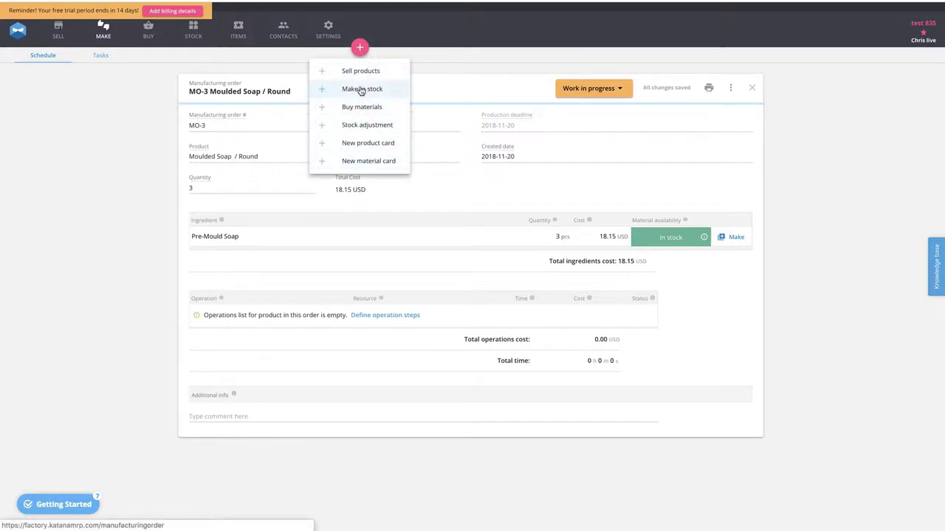
left_click(362, 89)
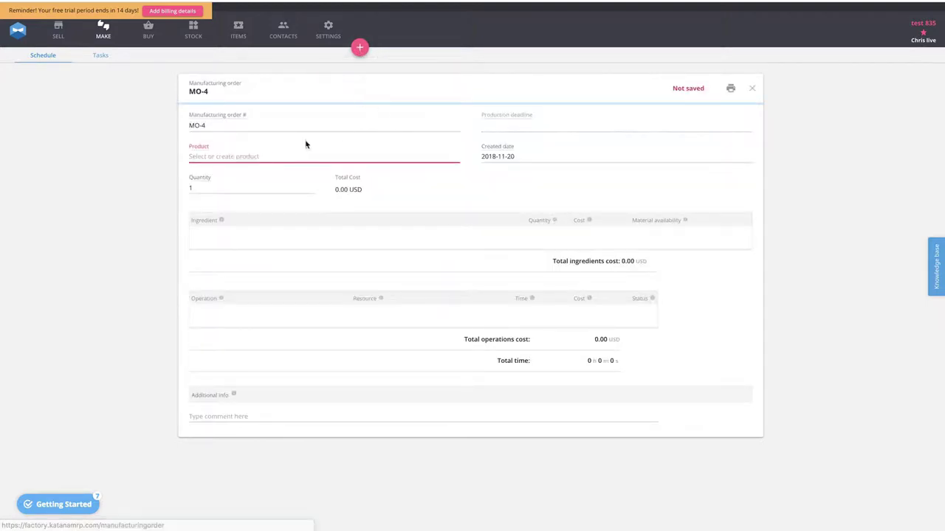
left_click(220, 150)
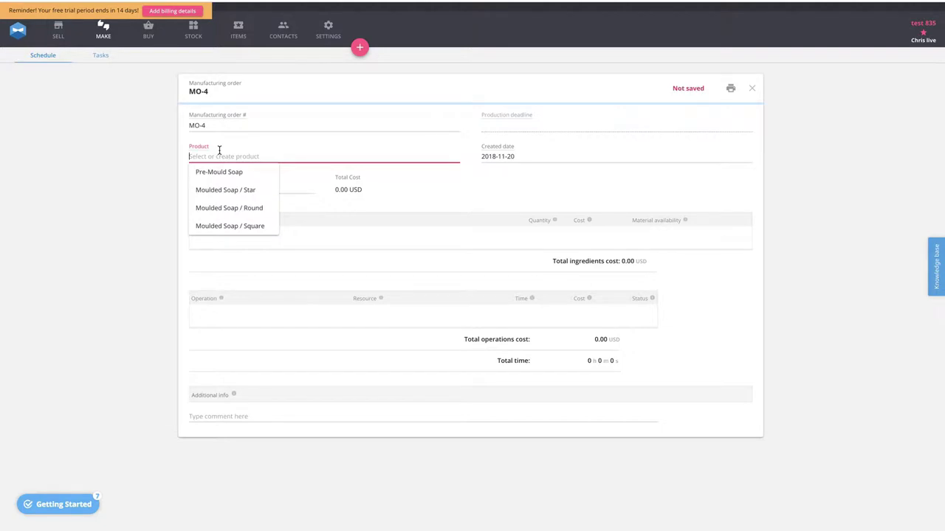
left_click(246, 224)
key("BackSpace")
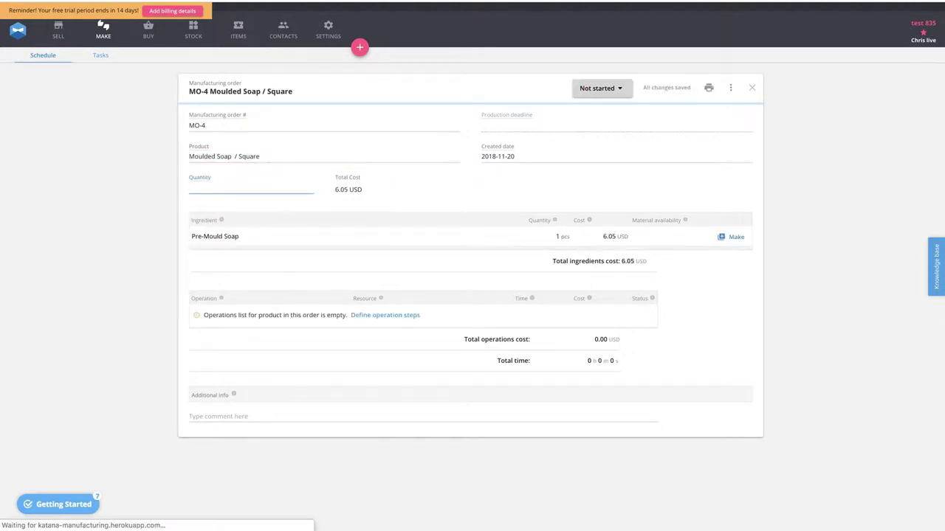
type("3")
left_click(84, 273)
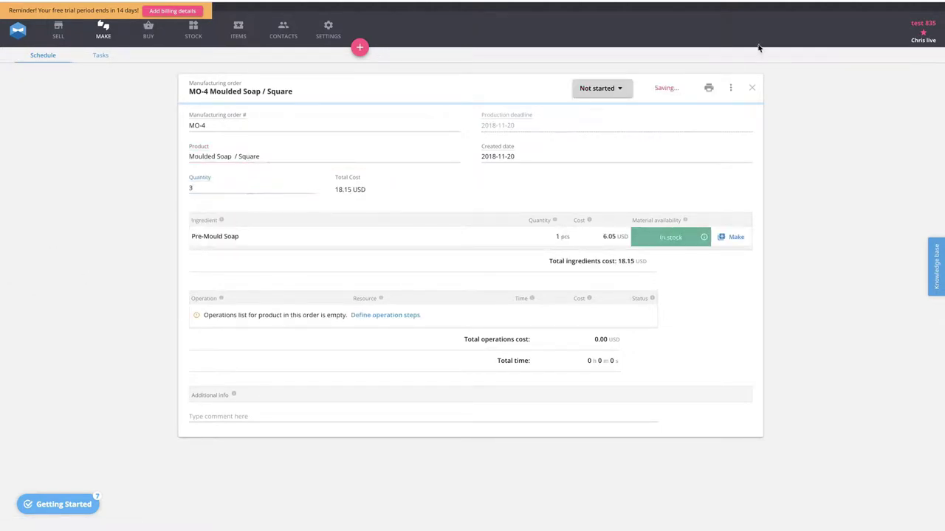
left_click(607, 92)
left_click(605, 124)
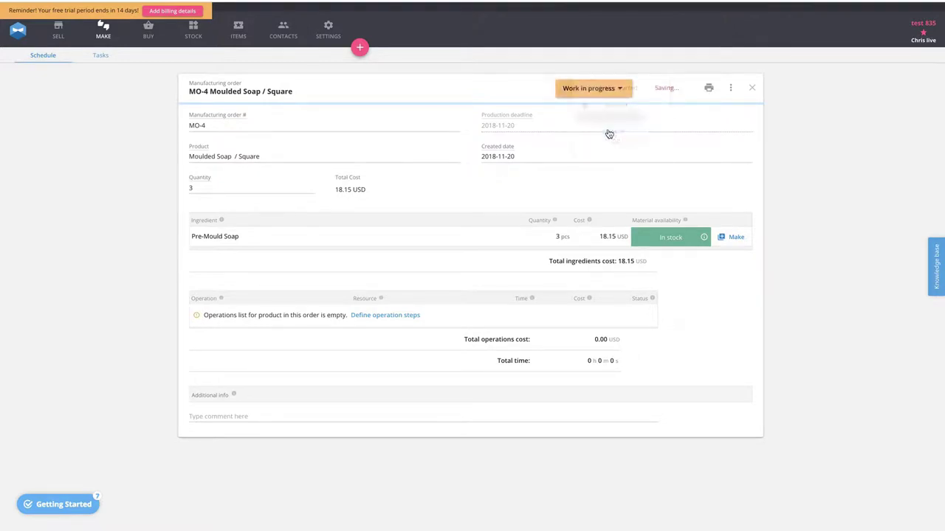
- Set the production status of the Star, Round and Square Moulded Soap orders to Done in the manufacturing schedule
left_click(103, 31)
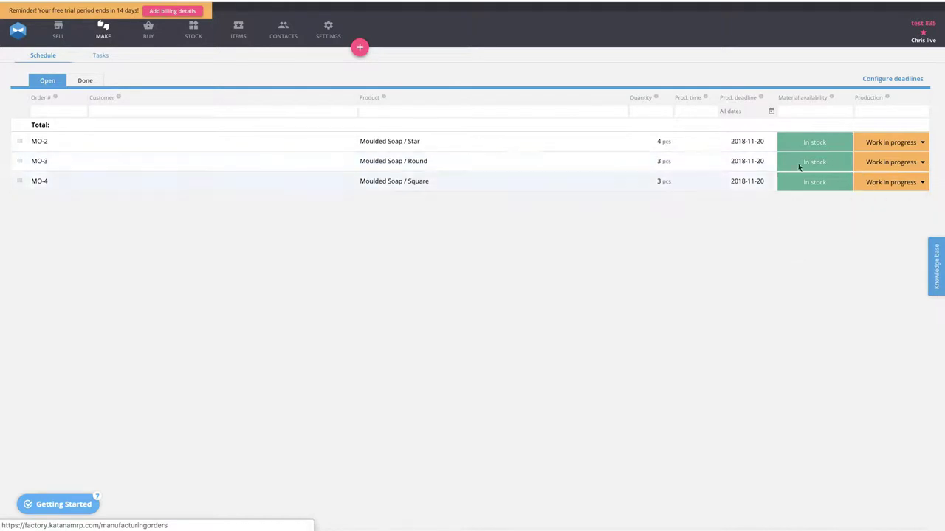
left_click(879, 145)
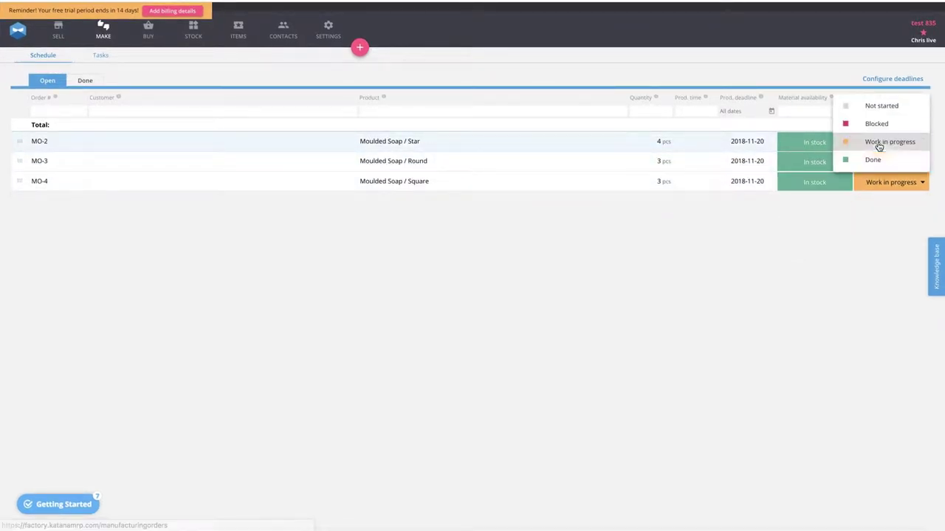
left_click(873, 160)
left_click(884, 144)
left_click(882, 158)
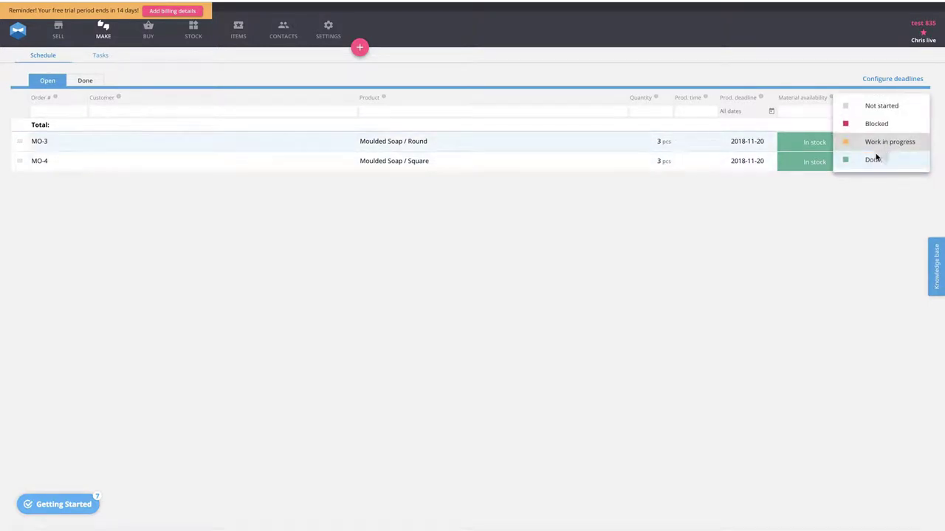
left_click(884, 144)
left_click(880, 151)
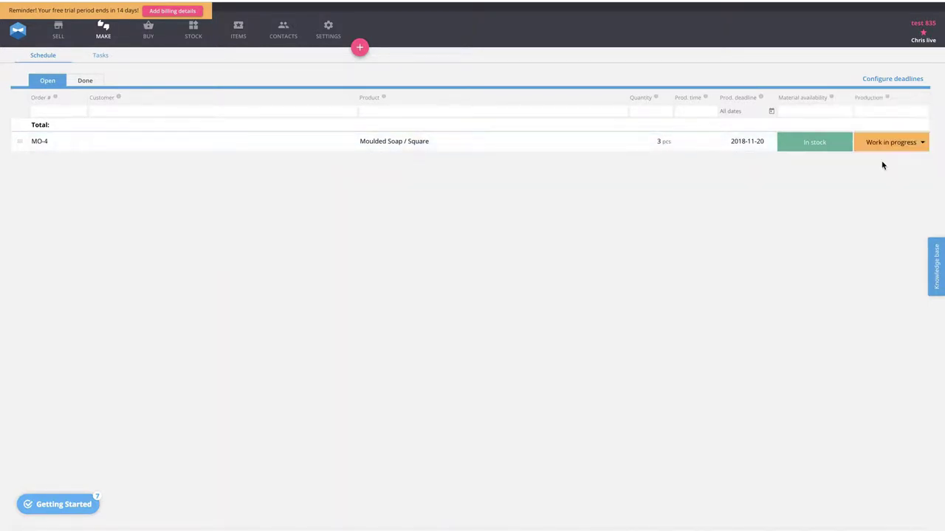
left_click(884, 143)
left_click(878, 163)
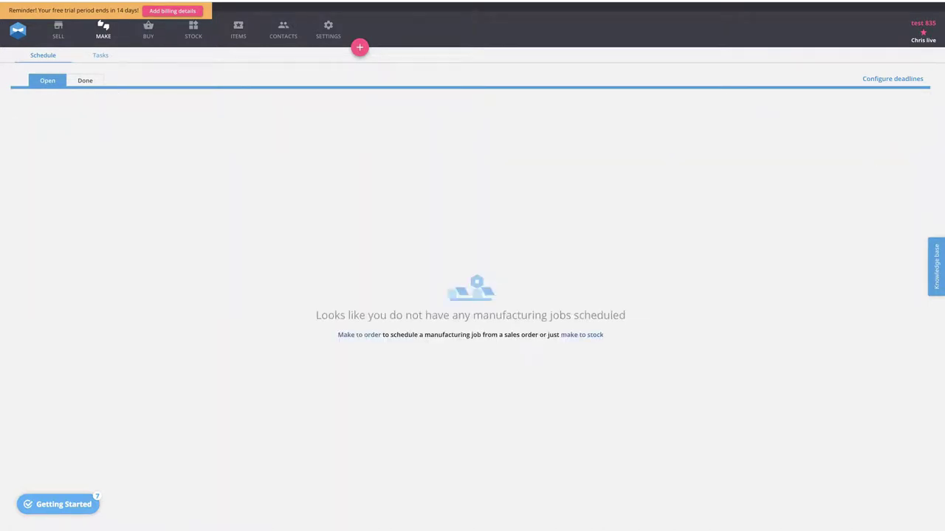
- Open the stock inventory
left_click(195, 35)
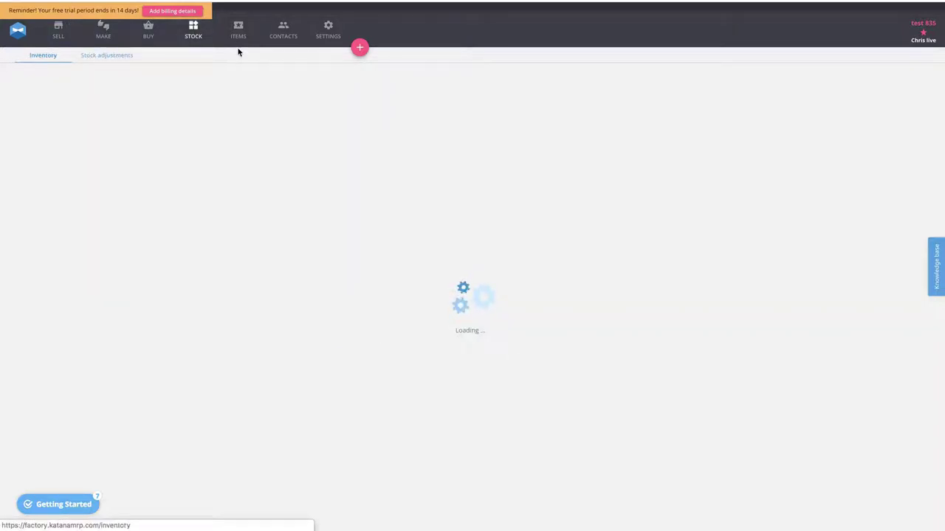